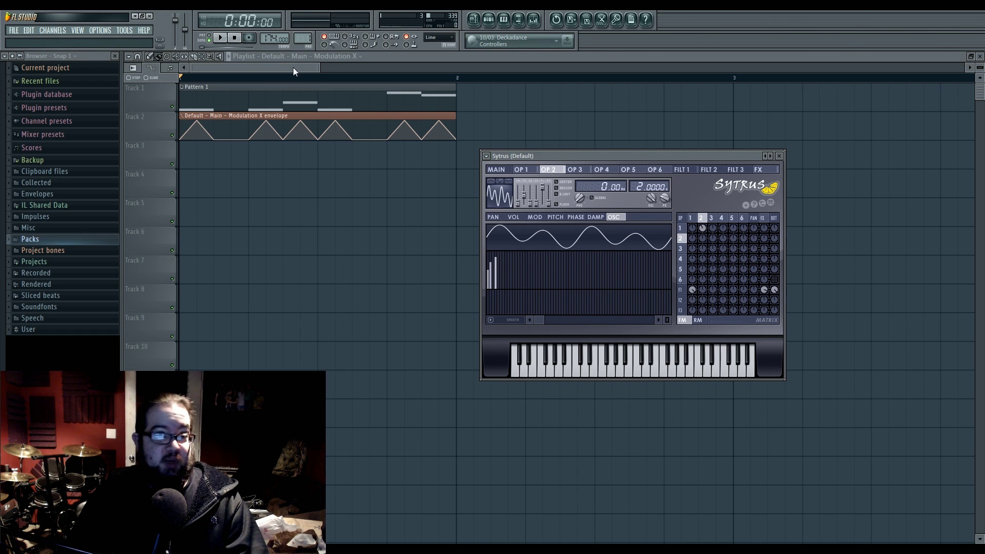
Play back the pattern with its Modulation X envelope to hear the sound, and reposition the Sytrus window
{"action": "key", "text": "space"}
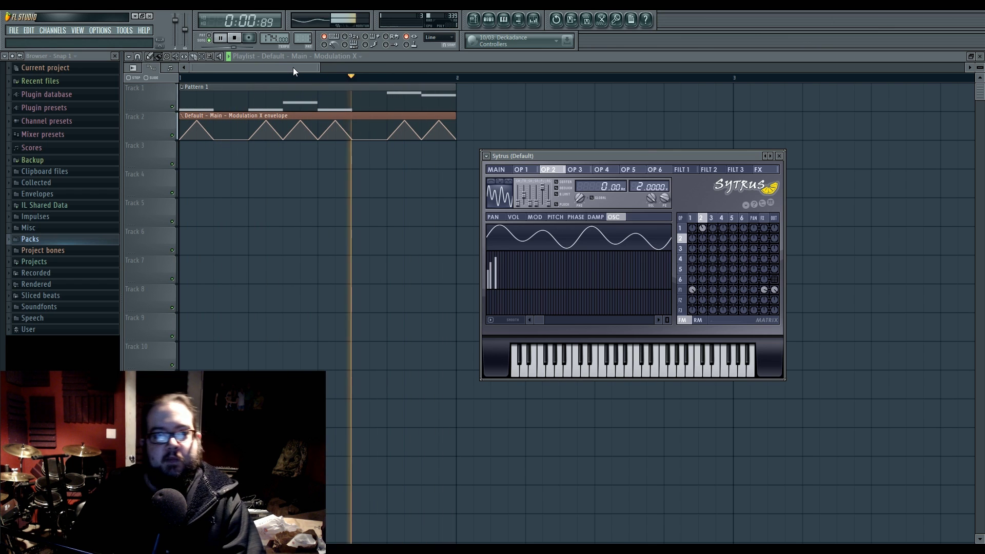
{"action": "key", "text": "space"}
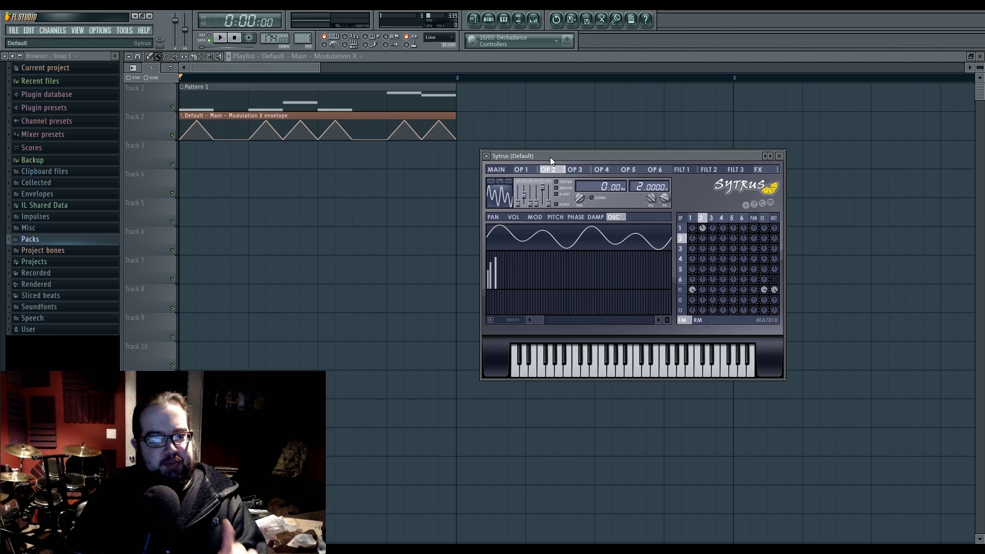
{"action": "left_click_drag", "start_coordinate": [550, 155], "coordinate": [562, 170]}
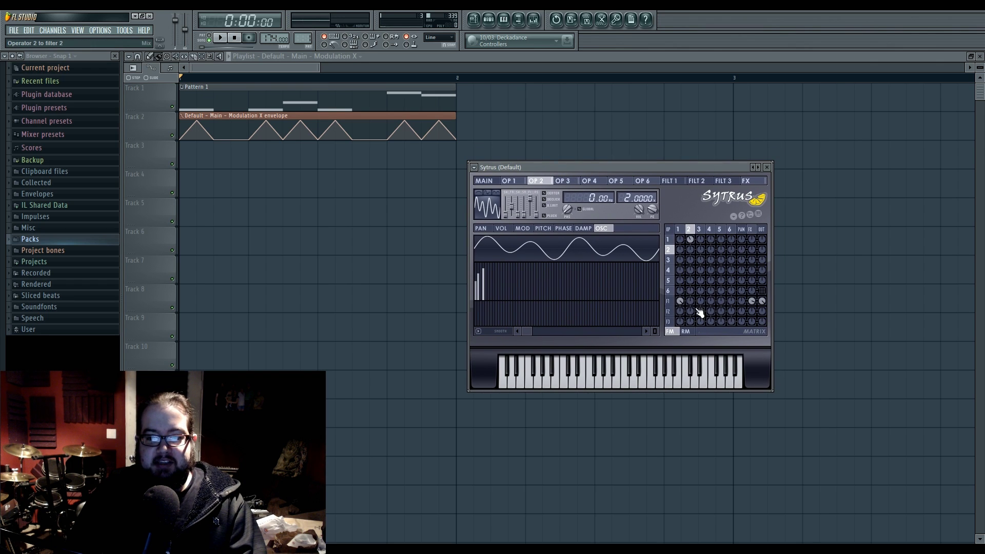
Compare the oscillators of operators 1, 2 and 3 and show the ring modulation levels in the matrix
{"action": "left_click", "coordinate": [678, 230]}
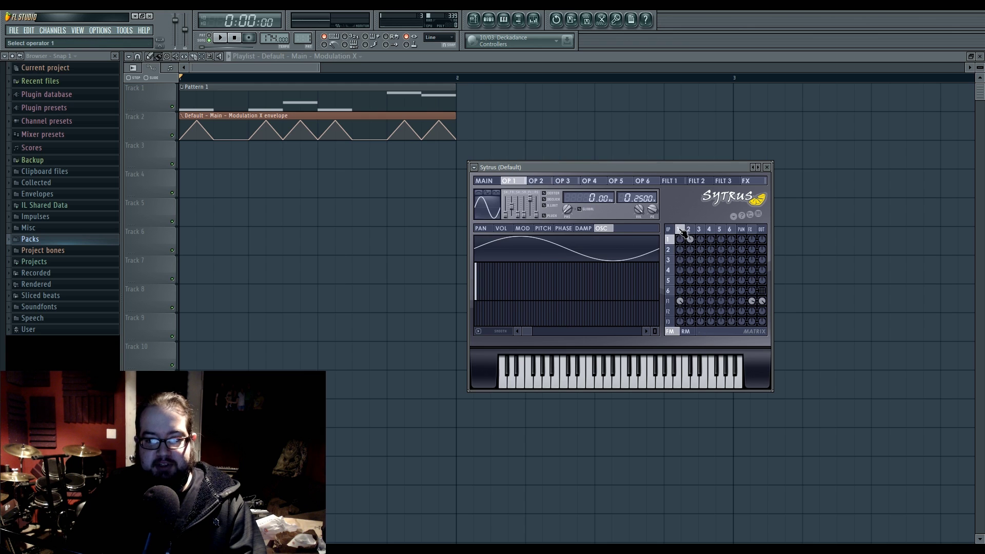
{"action": "left_click", "coordinate": [688, 229]}
{"action": "left_click", "coordinate": [678, 229]}
{"action": "left_click", "coordinate": [688, 229]}
{"action": "left_click", "coordinate": [685, 331]}
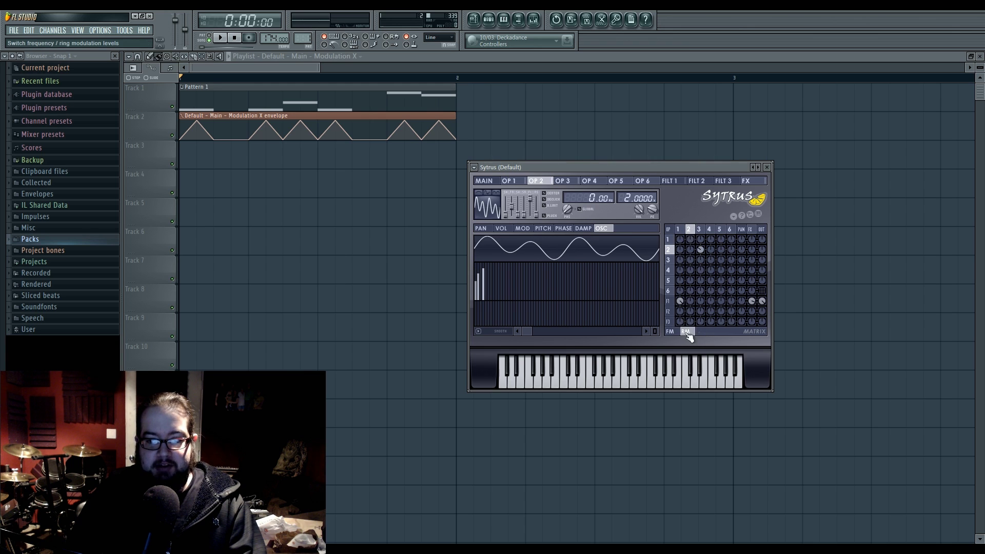
{"action": "left_click", "coordinate": [682, 230]}
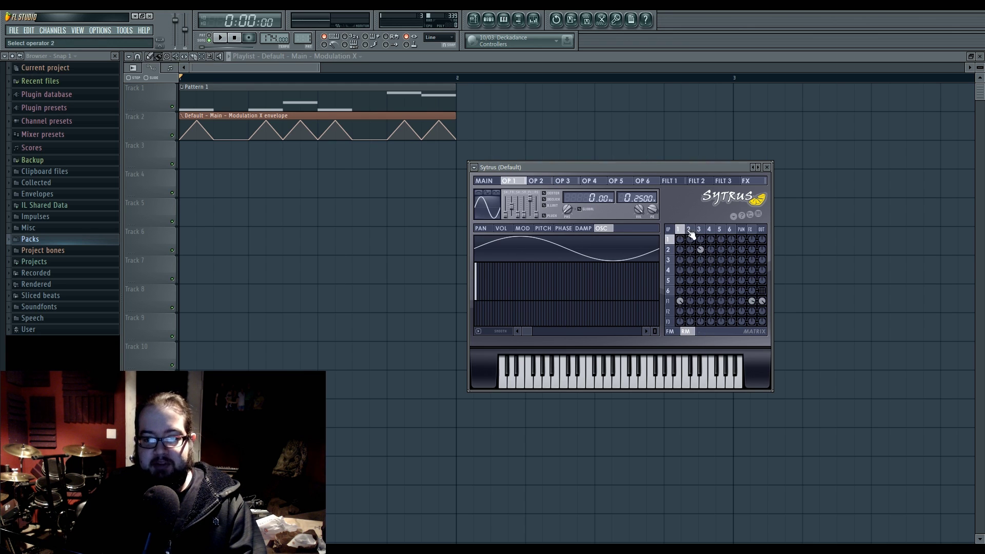
{"action": "left_click", "coordinate": [689, 231]}
{"action": "left_click", "coordinate": [699, 231]}
{"action": "left_click", "coordinate": [689, 231]}
{"action": "left_click", "coordinate": [684, 230]}
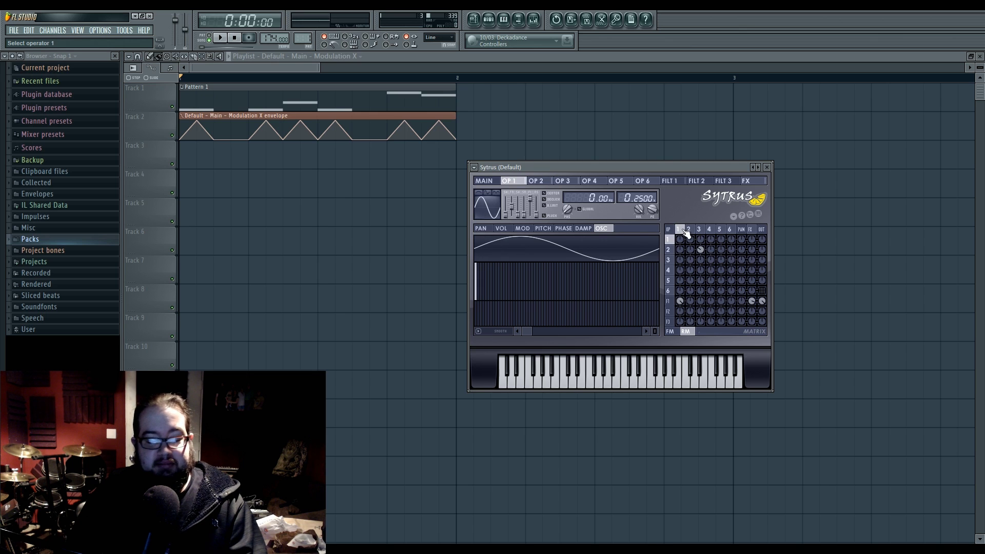
Examine Filter 1's waveshaper curve and waveshaper mix, and view the FX section
{"action": "left_click", "coordinate": [669, 301]}
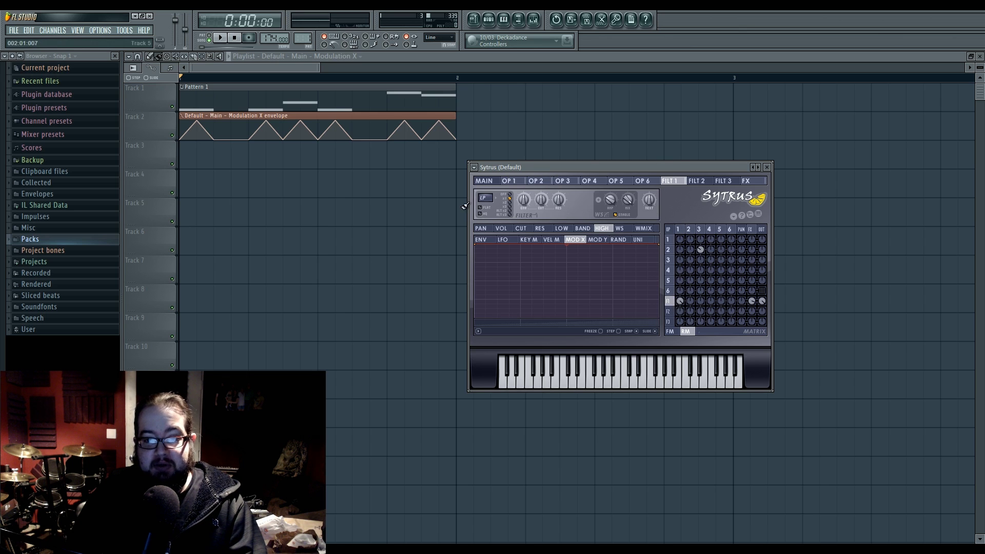
{"action": "left_click", "coordinate": [621, 228]}
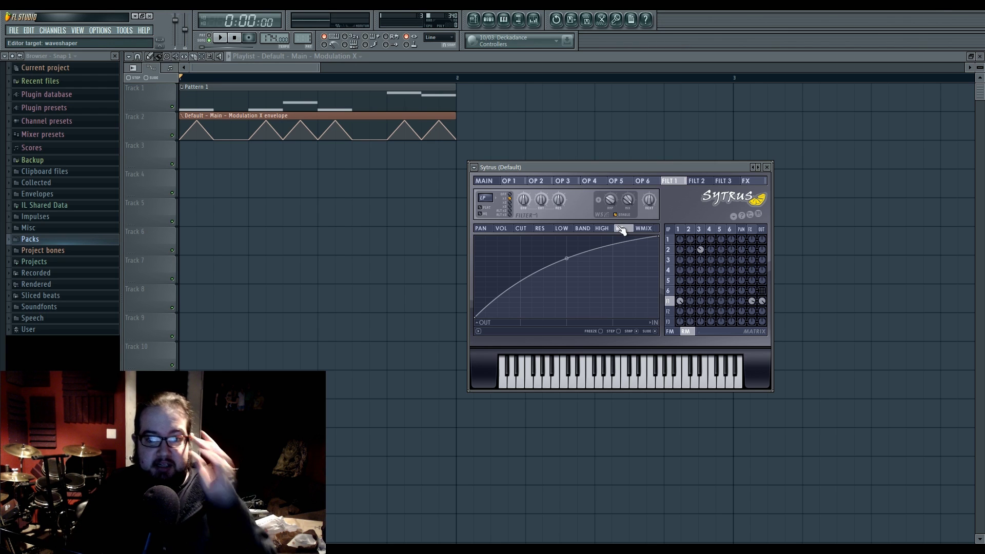
{"action": "left_click", "coordinate": [637, 229]}
{"action": "left_click", "coordinate": [623, 231]}
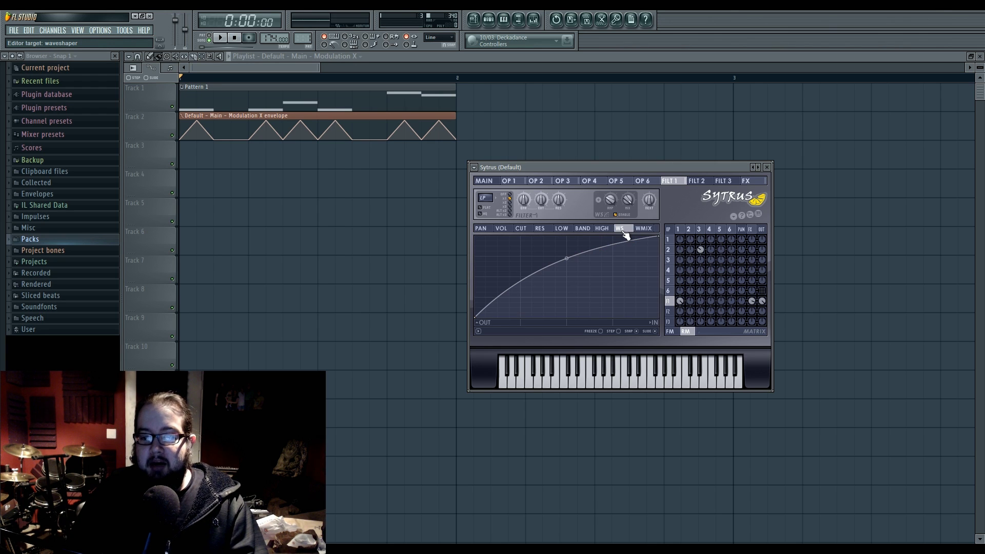
{"action": "left_click", "coordinate": [750, 229]}
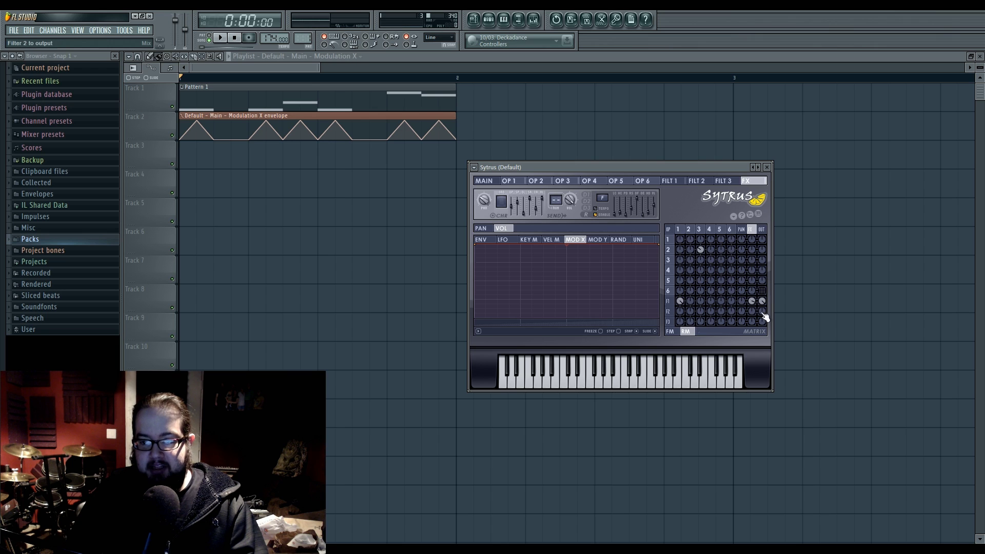
Replay the pattern briefly and move the Sytrus window nearer to the centre of the playlist
{"action": "key", "text": "space"}
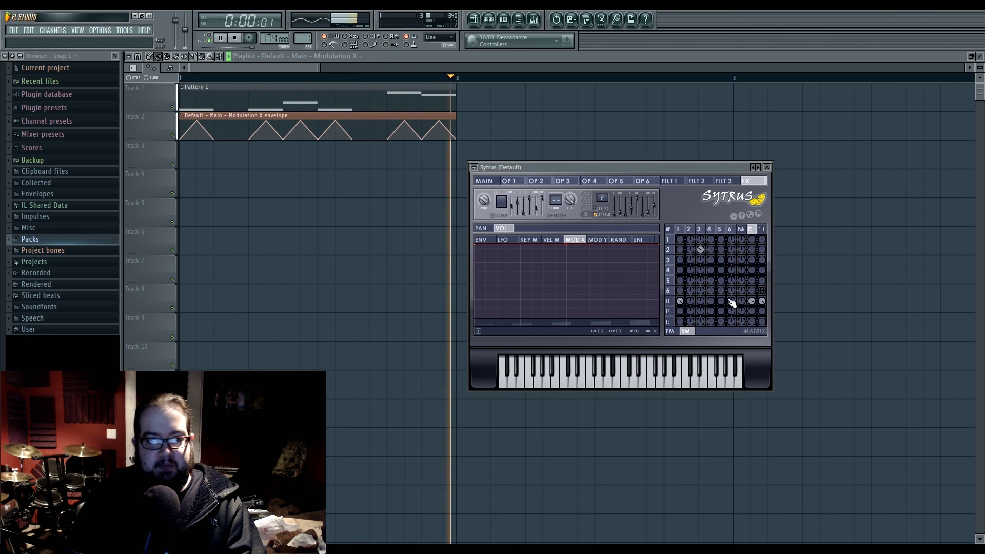
{"action": "key", "text": "space"}
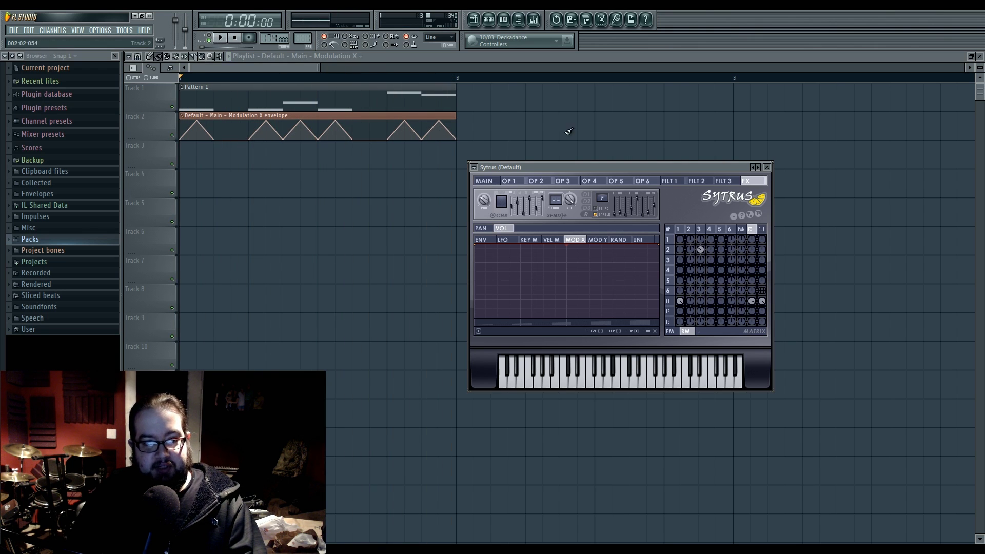
{"action": "left_click_drag", "start_coordinate": [542, 168], "coordinate": [445, 206]}
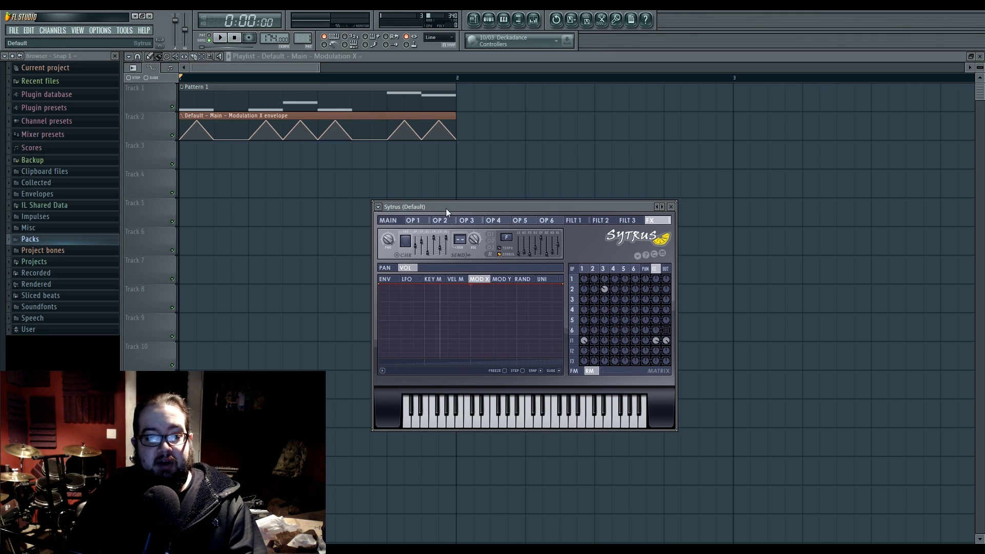
Enable operator 1's tempo-synced modulation envelope and shape it as a triangle rising to full level and falling to zero
{"action": "left_click", "coordinate": [582, 269]}
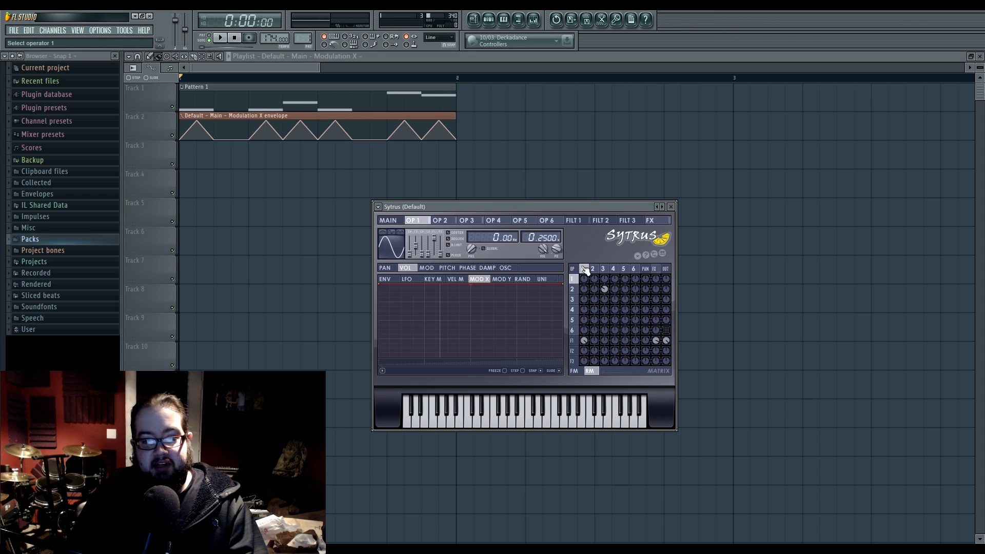
{"action": "left_click", "coordinate": [432, 269]}
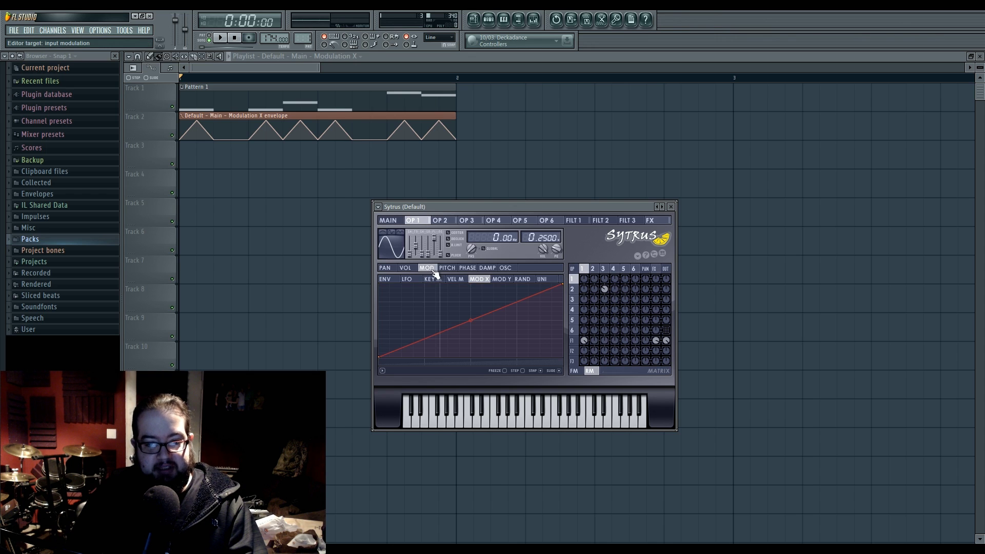
{"action": "left_click", "coordinate": [412, 268]}
{"action": "left_click", "coordinate": [425, 269]}
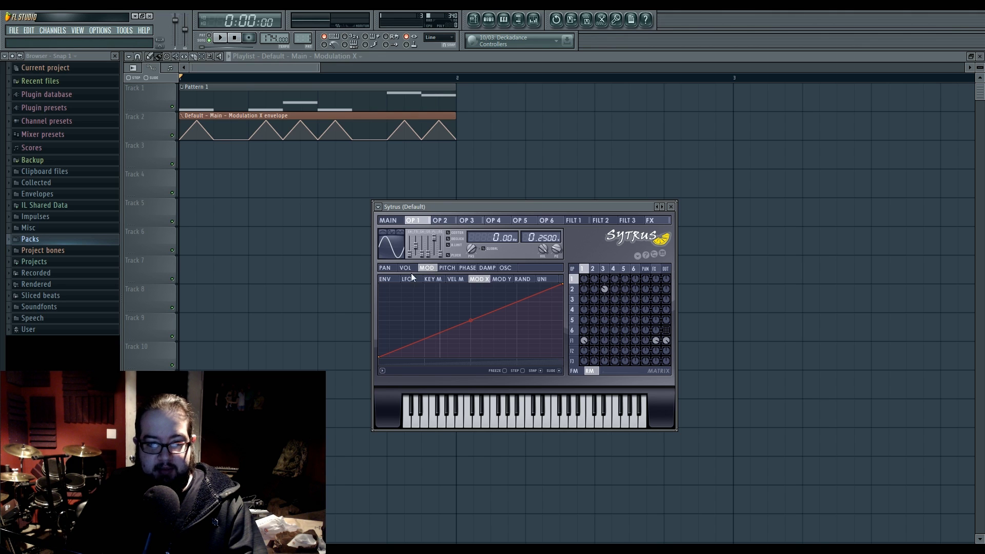
{"action": "left_click", "coordinate": [385, 279]}
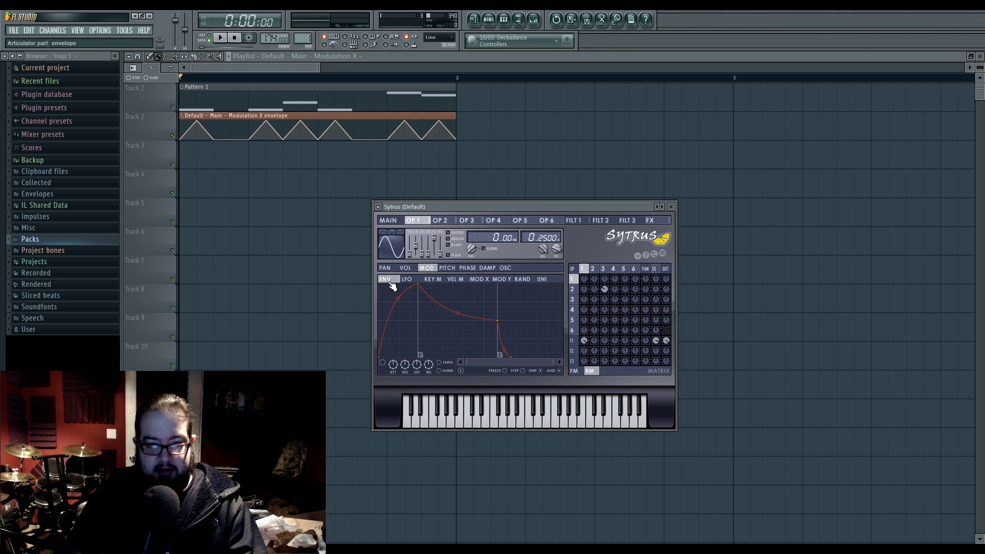
{"action": "left_click", "coordinate": [522, 371]}
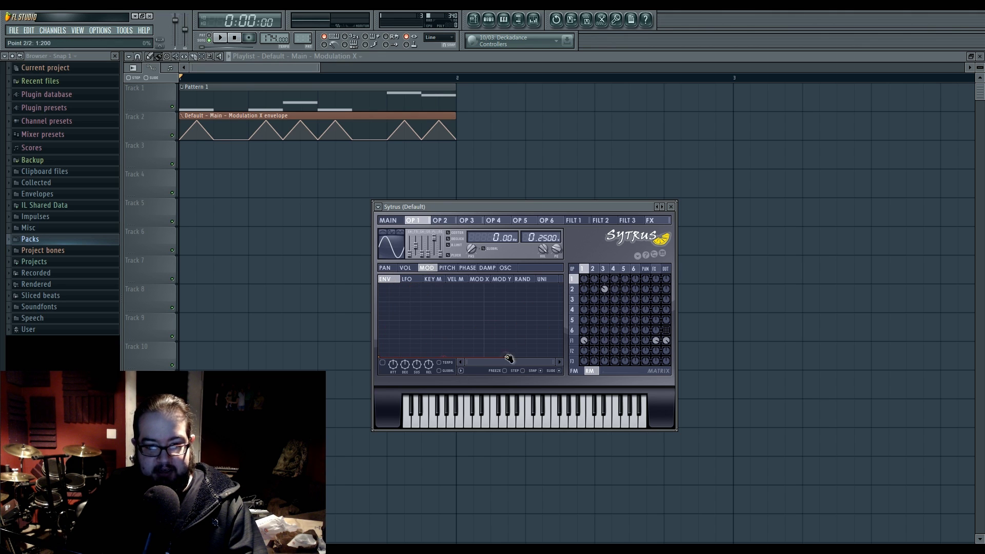
{"action": "mouse_move", "coordinate": [380, 354]}
{"action": "left_mouse_down"}
{"action": "mouse_move", "coordinate": [431, 284]}
{"action": "mouse_move", "coordinate": [484, 354]}
{"action": "left_mouse_up"}
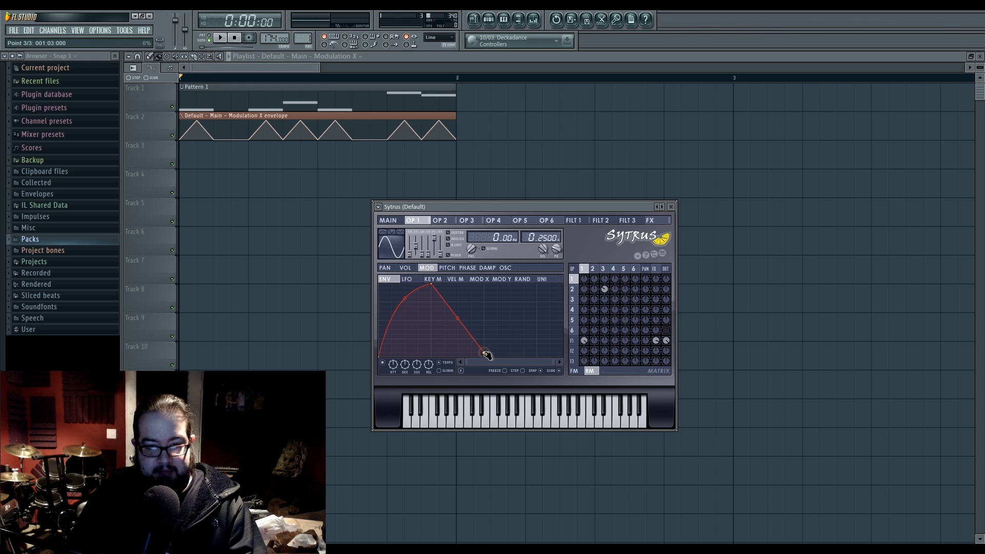
Play several single notes to audition the triangular modulation envelope
{"action": "key", "text": "v"}
{"action": "key", "text": "e"}
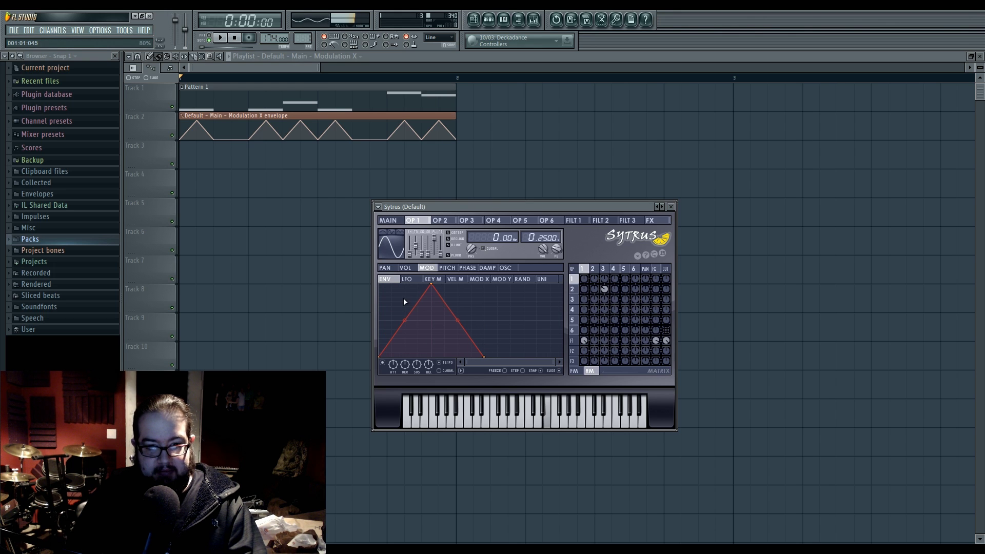
{"action": "key", "text": "e"}
{"action": "key", "text": "e"}
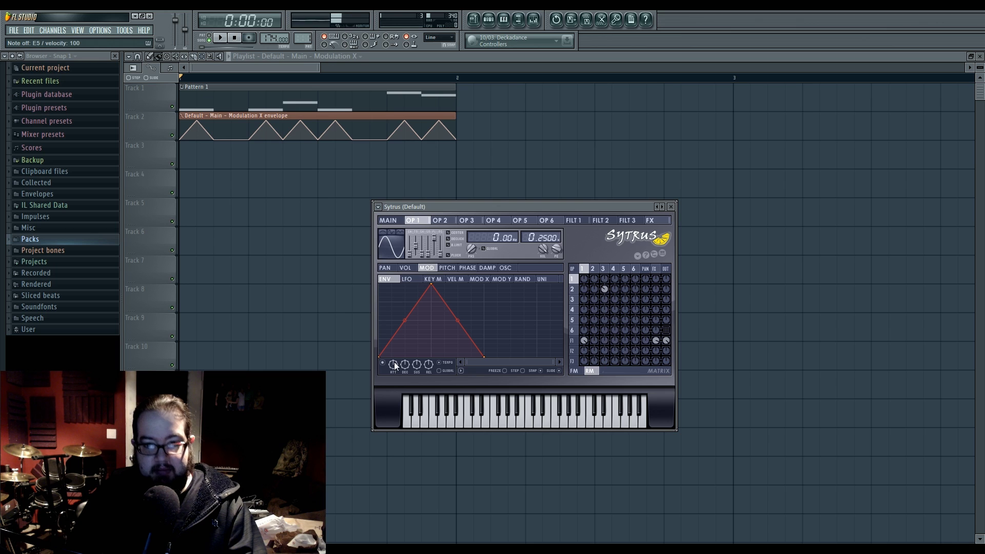
{"action": "key", "text": "w"}
{"action": "key", "text": "t"}
{"action": "key", "text": "r"}
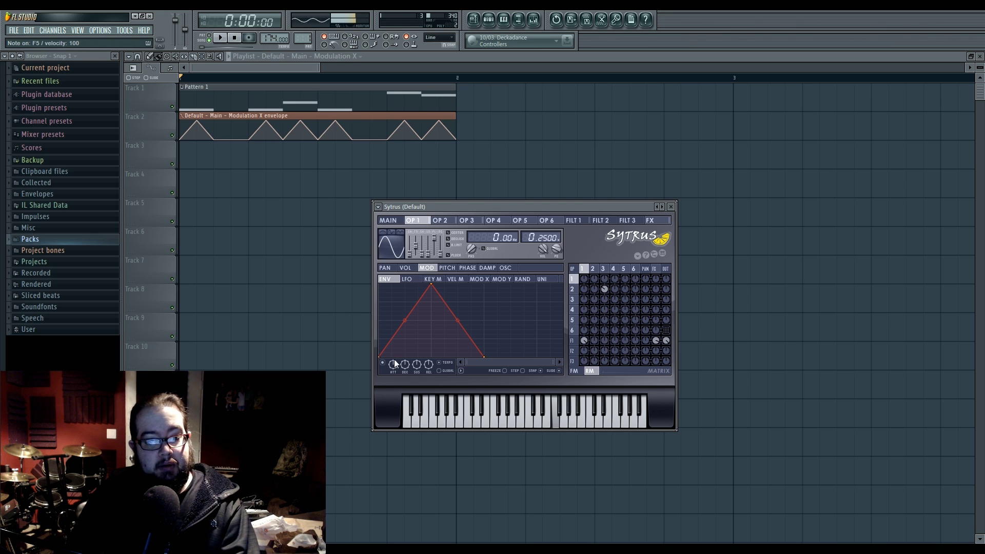
Halve the attack and decay lengths of operator 1's modulation envelope and test it with a few notes
{"action": "left_click_drag", "start_coordinate": [431, 285], "coordinate": [406, 285]}
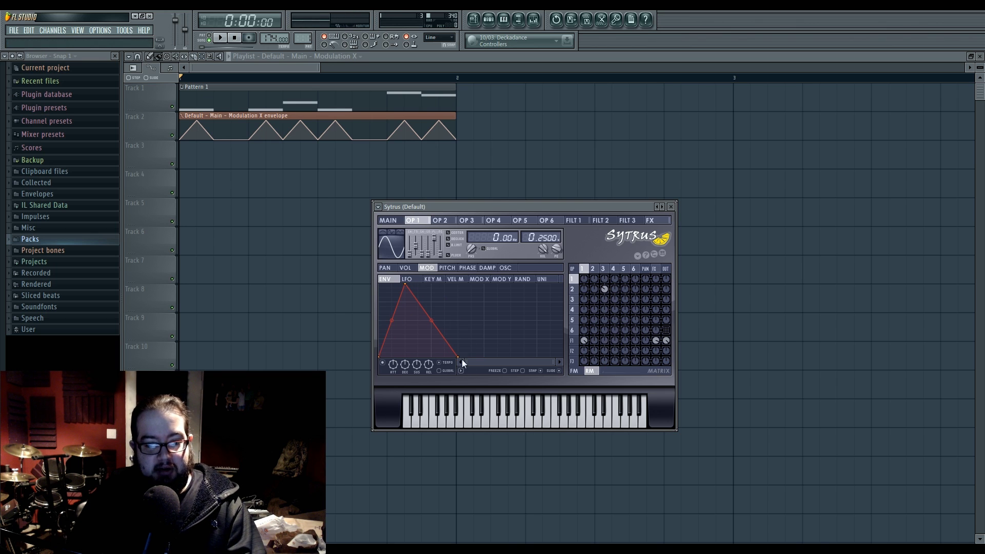
{"action": "left_click_drag", "start_coordinate": [458, 357], "coordinate": [432, 357]}
{"action": "key", "text": "e"}
{"action": "key", "text": "e"}
{"action": "key", "text": "t"}
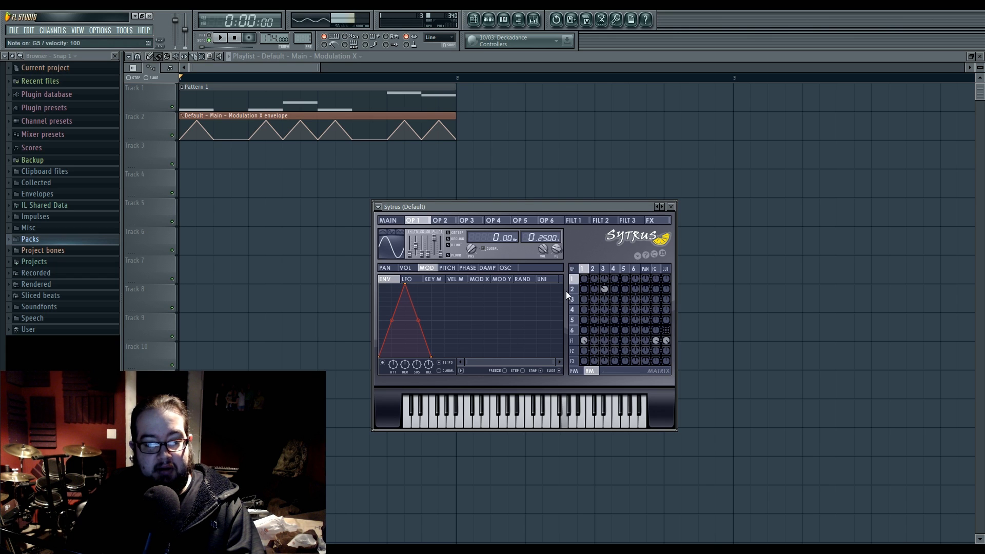
Check Filter 1 and operators 1 to 3 while playing a test note, and return to operator 1's envelope
{"action": "left_click", "coordinate": [573, 340]}
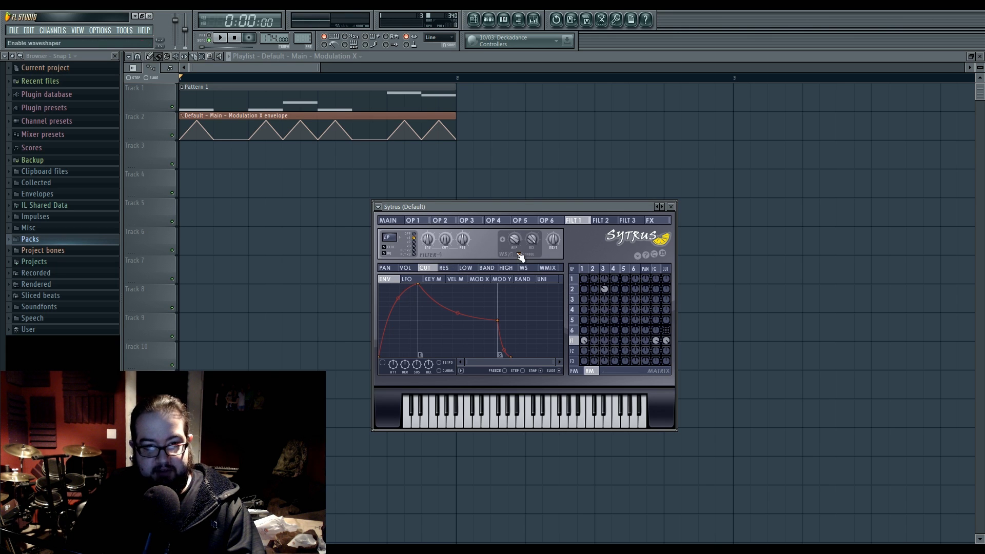
{"action": "key", "text": "e"}
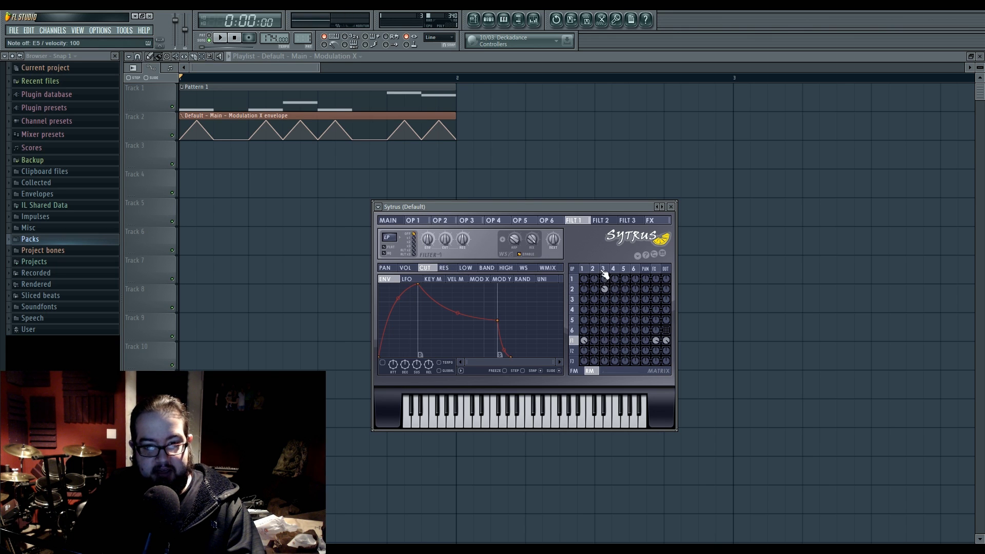
{"action": "left_click", "coordinate": [603, 271]}
{"action": "left_click", "coordinate": [583, 270]}
{"action": "left_click", "coordinate": [595, 270]}
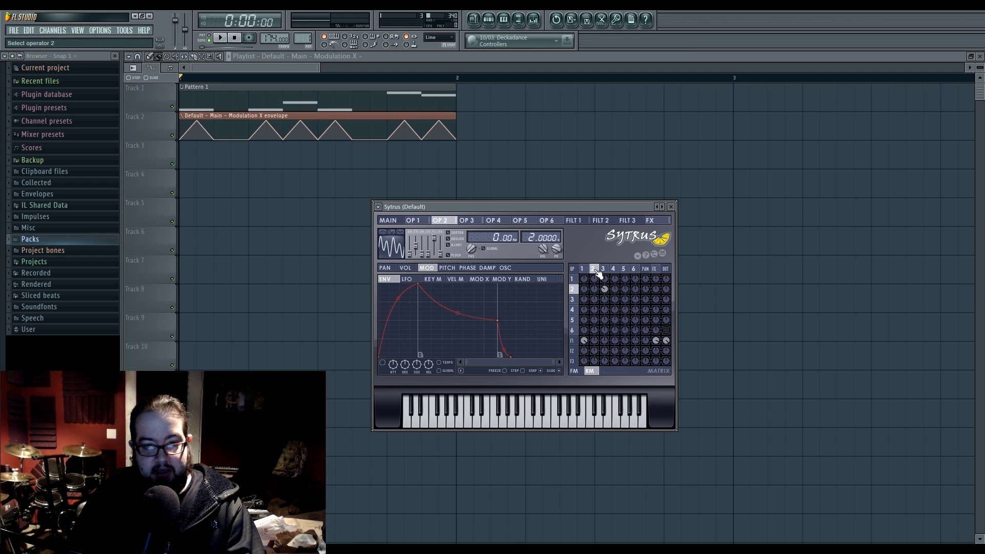
{"action": "left_click", "coordinate": [584, 270]}
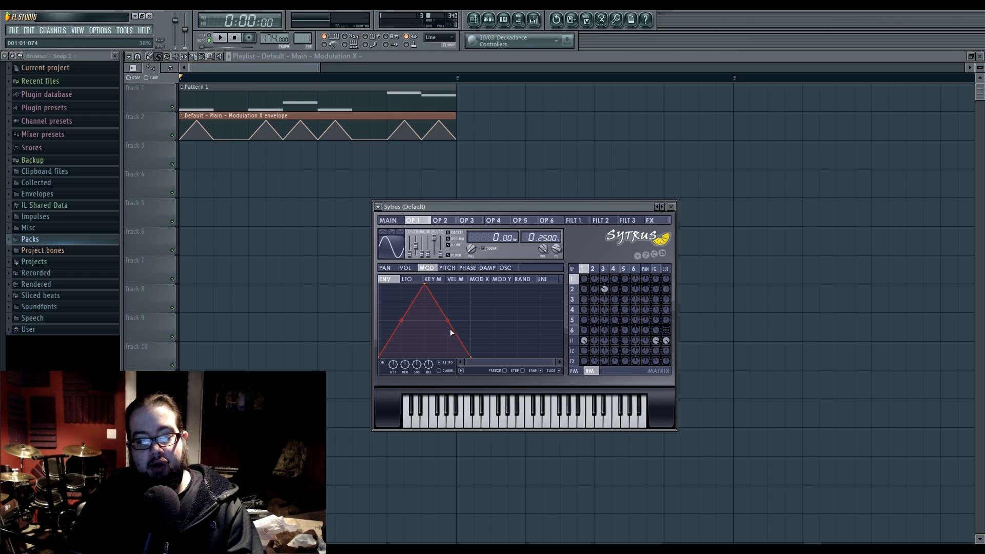
Shorten operator 1's modulation envelope again by moving its peak and end point closer to the start
{"action": "left_click_drag", "start_coordinate": [425, 286], "coordinate": [402, 286]}
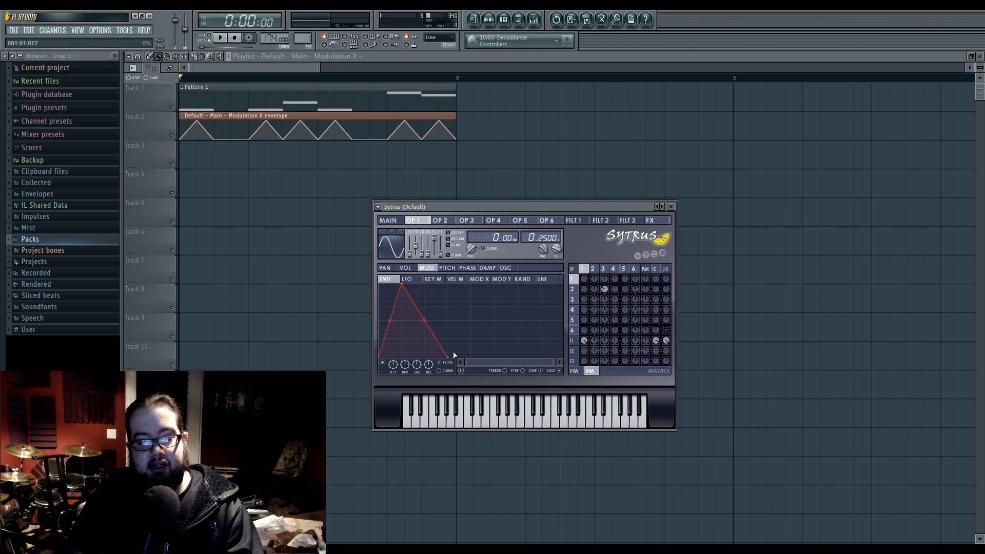
{"action": "left_click_drag", "start_coordinate": [453, 354], "coordinate": [425, 355]}
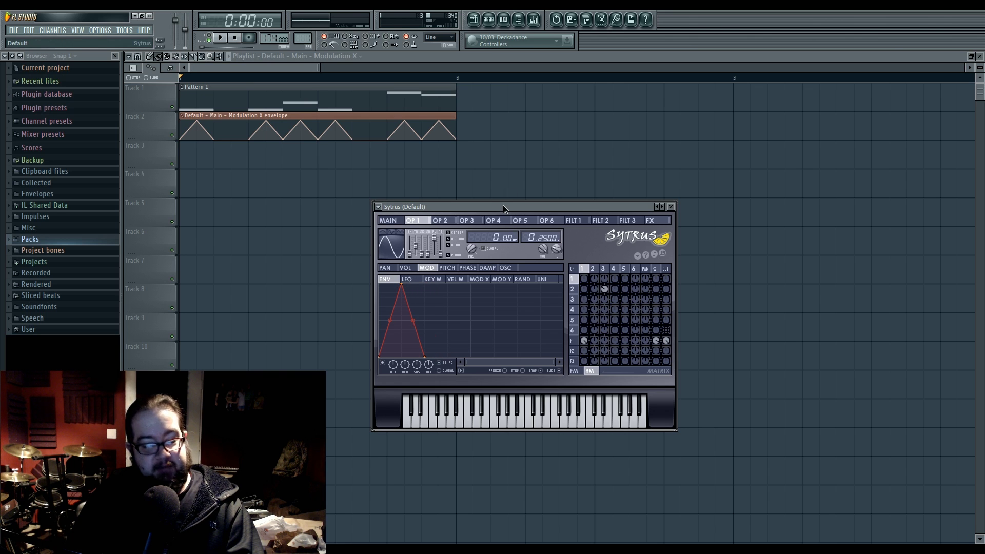
{"action": "key", "text": "n"}
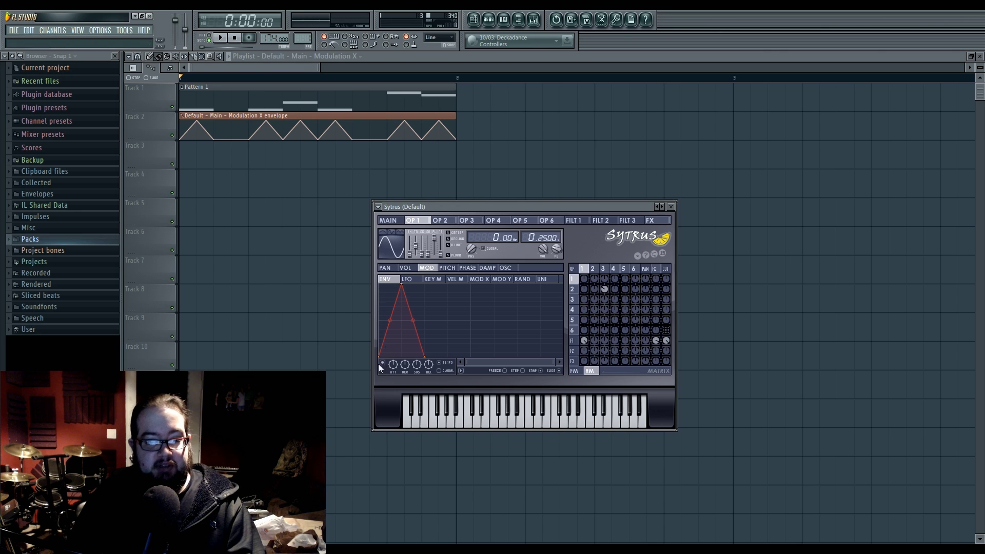
Show operator 1's Modulation X mapping for the modulation target and play the pattern briefly
{"action": "left_click", "coordinate": [479, 279]}
{"action": "left_click", "coordinate": [442, 269]}
{"action": "left_click", "coordinate": [434, 269]}
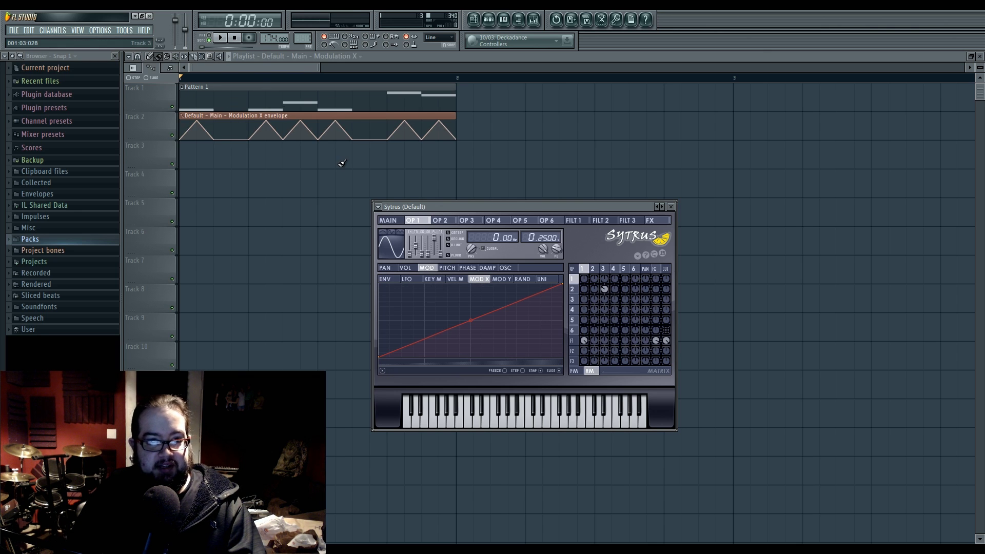
{"action": "key", "text": "space"}
{"action": "key", "text": "space"}
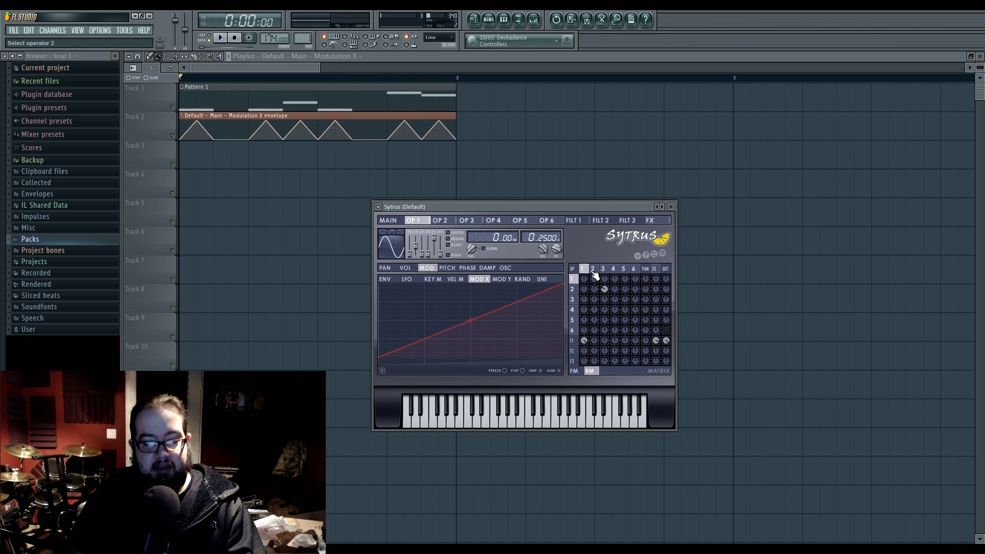
Look through operators 2 and 3 with their Modulation X mappings and return to operator 1
{"action": "left_click", "coordinate": [592, 270]}
{"action": "left_click", "coordinate": [604, 270]}
{"action": "left_click", "coordinate": [595, 270]}
{"action": "left_click", "coordinate": [588, 270]}
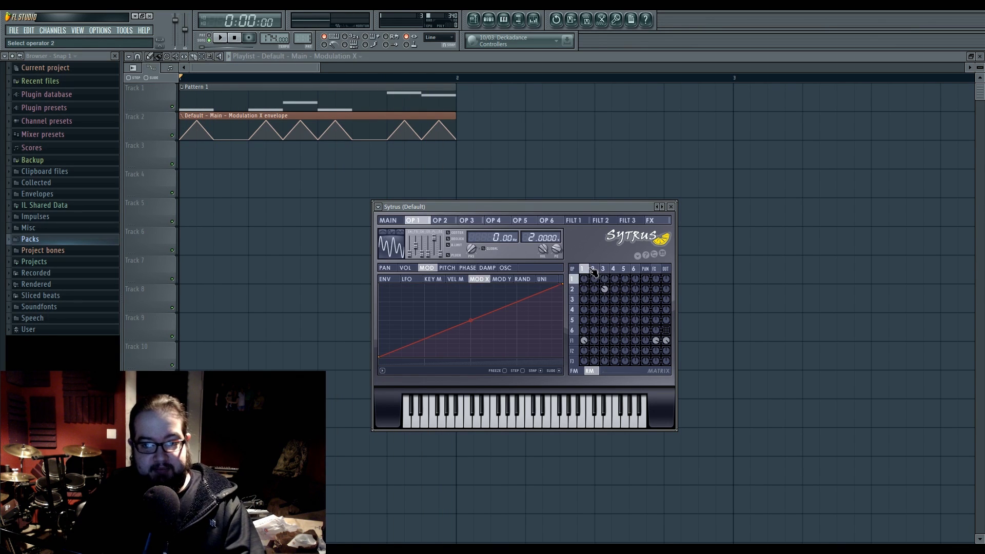
Show Filter 1's cutoff mapping to Modulation X, play the pattern briefly and open operator 2
{"action": "left_click", "coordinate": [574, 341]}
{"action": "key", "text": "space"}
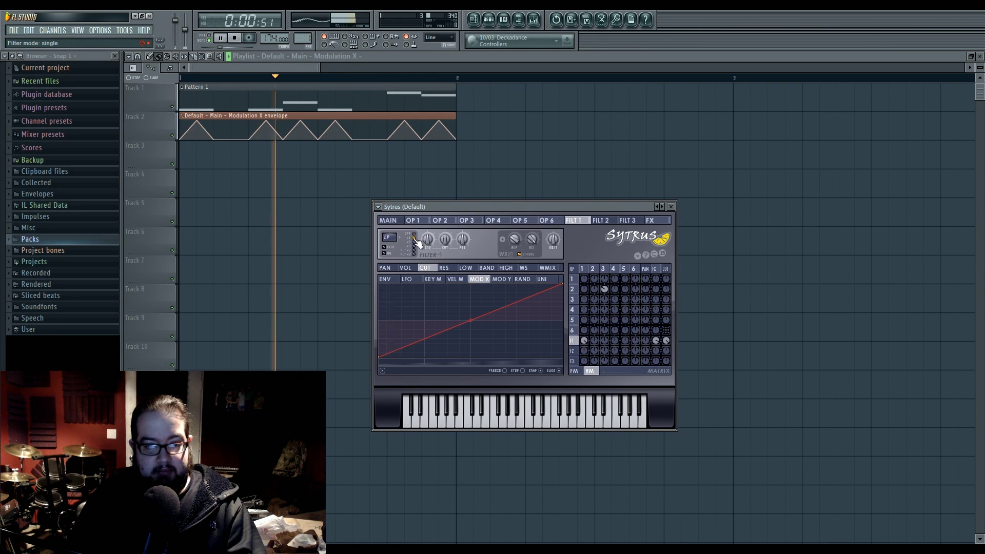
{"action": "key", "text": "space"}
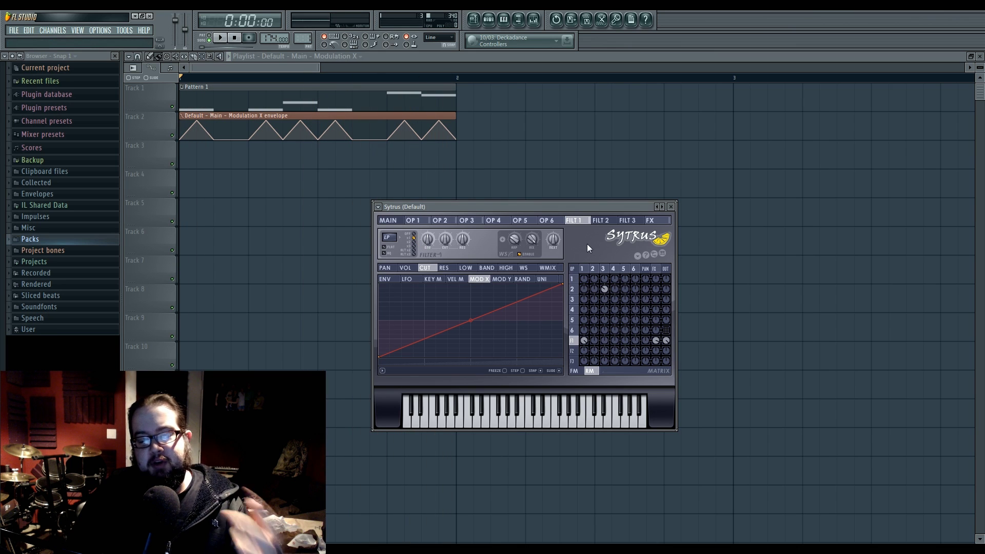
{"action": "left_click", "coordinate": [596, 268]}
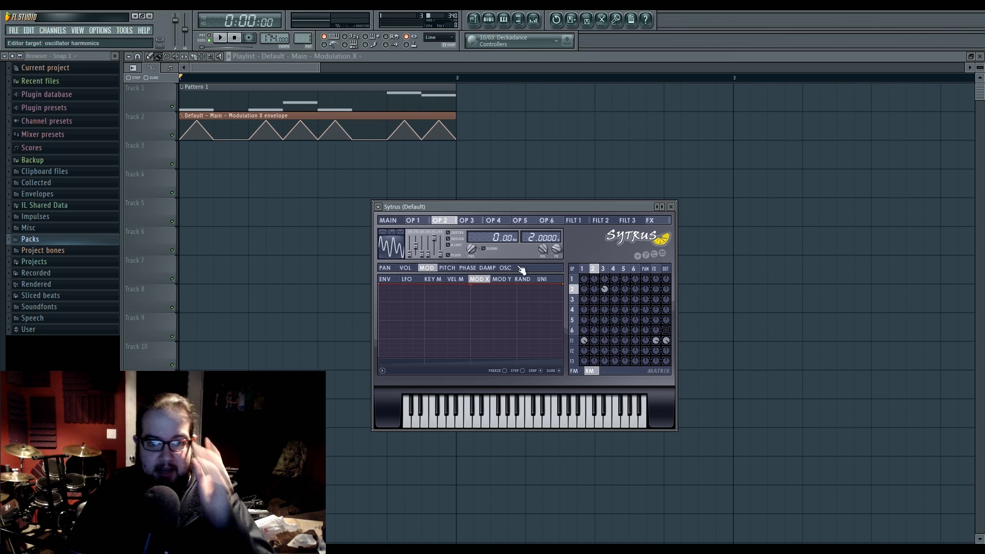
Return to Filter 1 with the frequency modulation matrix shown and play the pattern briefly
{"action": "left_click", "coordinate": [574, 341]}
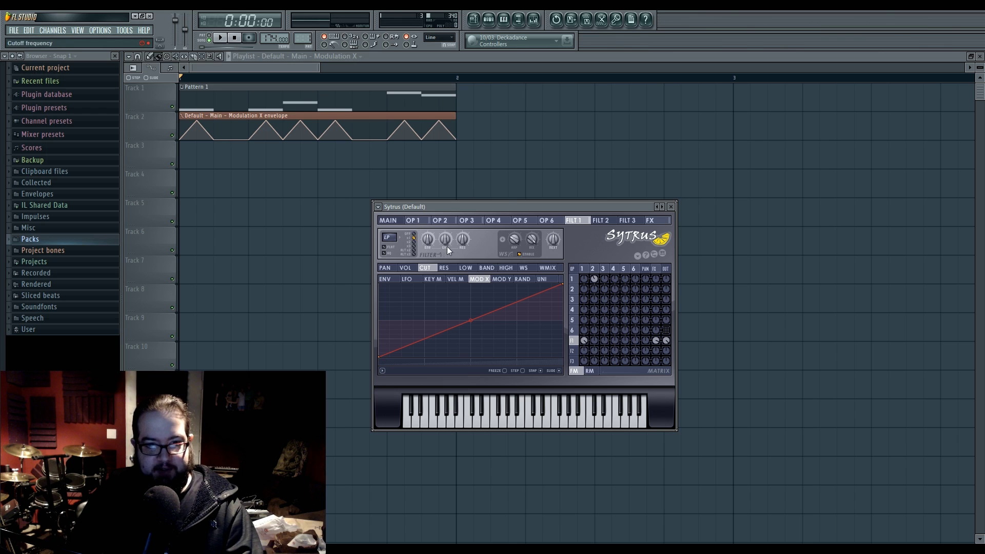
{"action": "key", "text": "space"}
{"action": "key", "text": "space"}
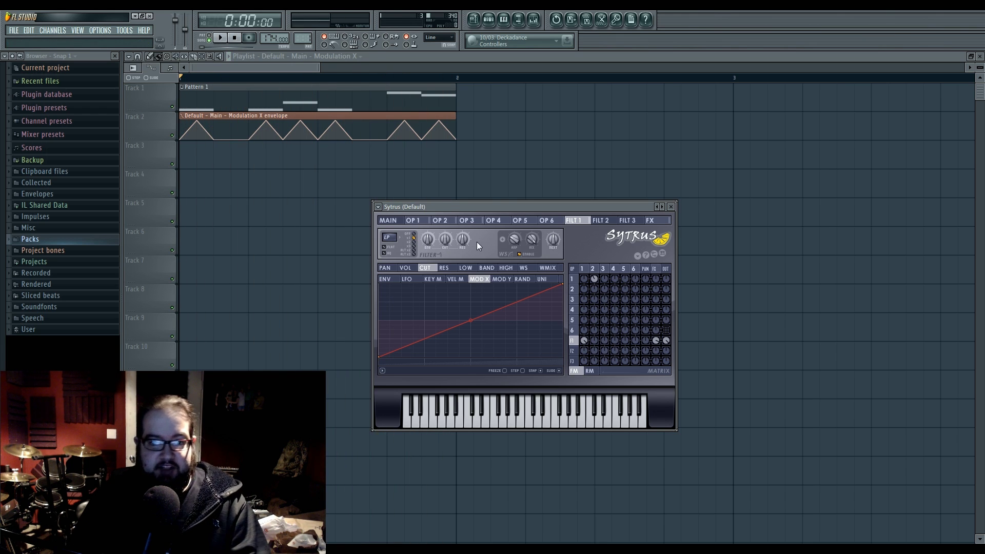
Compare the Modulation X mappings of operators 1 and 2, finishing on operator 2
{"action": "left_click", "coordinate": [585, 270]}
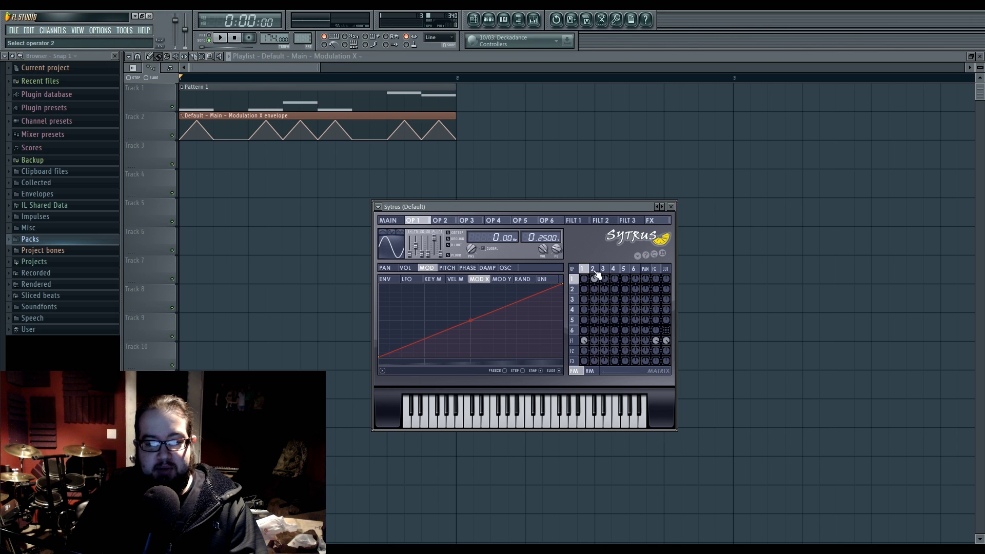
{"action": "left_click", "coordinate": [594, 269]}
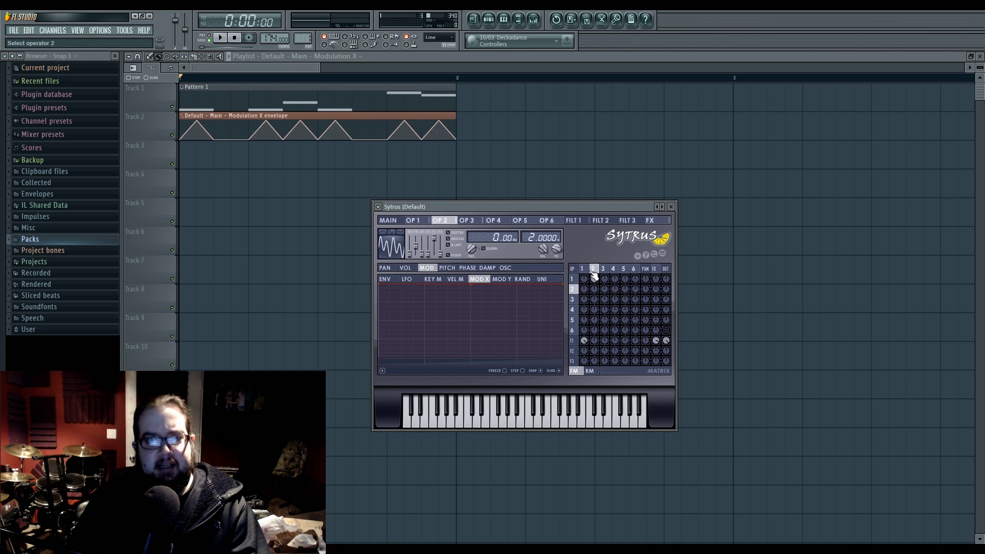
{"action": "left_click", "coordinate": [584, 270]}
{"action": "left_click", "coordinate": [594, 271]}
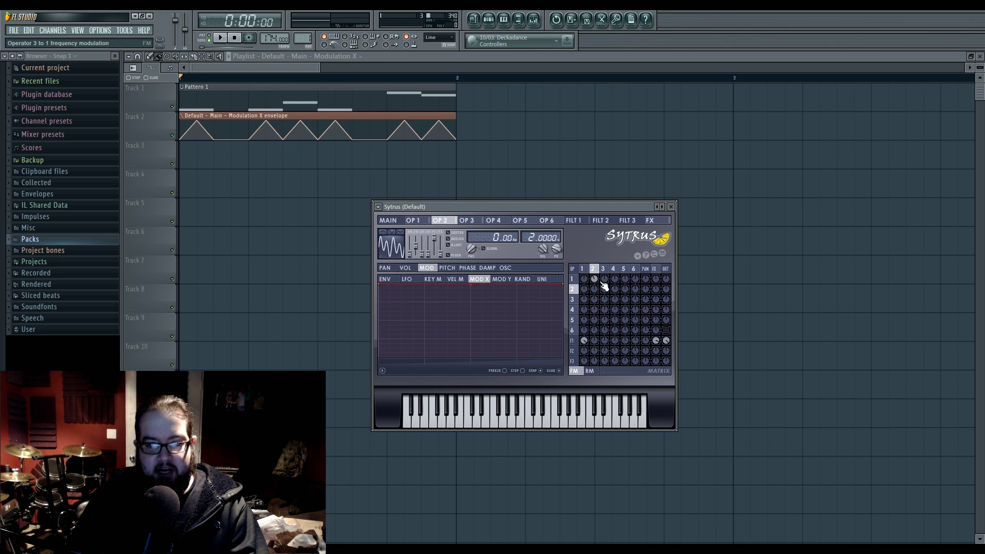
Vary the operator 2 to 1 frequency modulation amount while the pattern plays, leaving it at about -28%
{"action": "left_click_drag", "start_coordinate": [595, 280], "coordinate": [596, 293]}
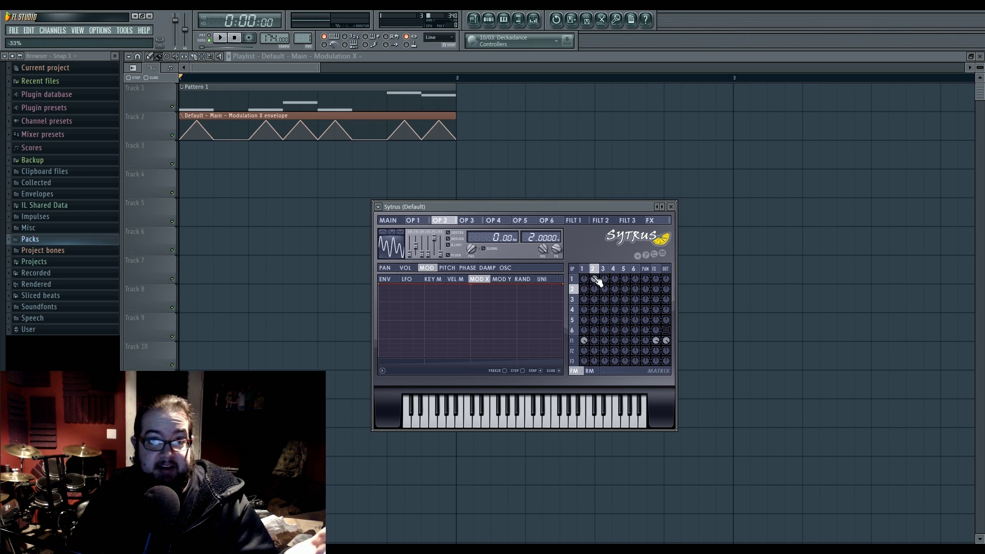
{"action": "key", "text": "space"}
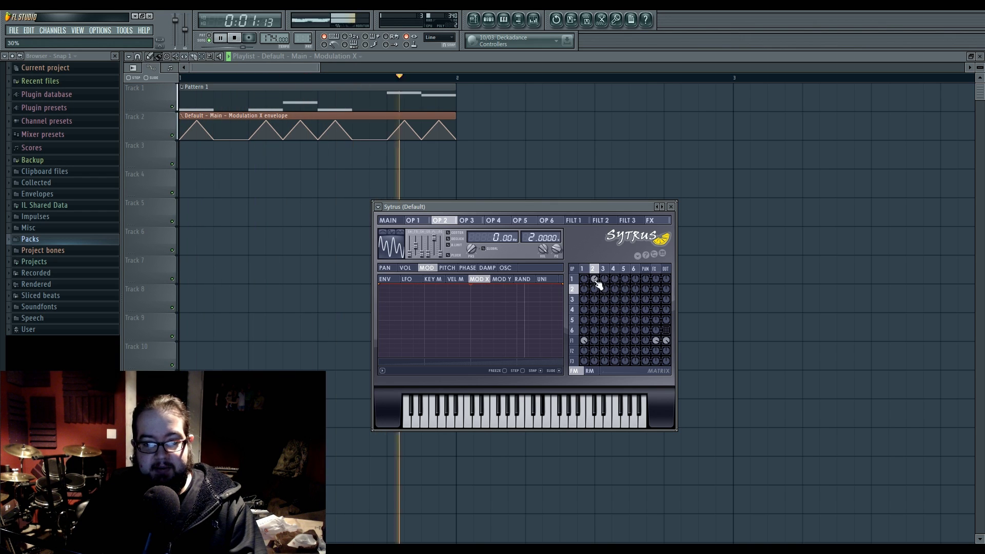
{"action": "left_click_drag", "start_coordinate": [595, 279], "coordinate": [595, 281]}
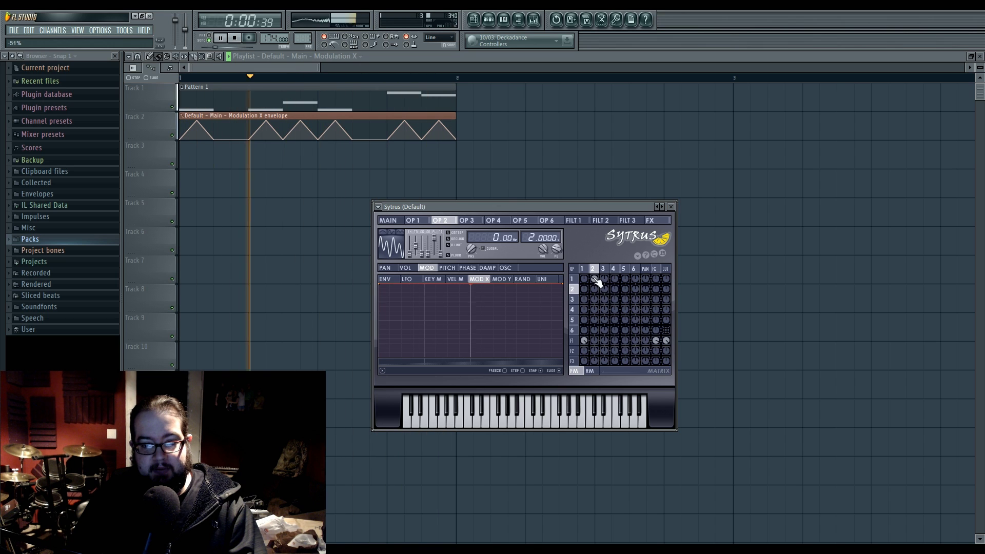
{"action": "key", "text": "space"}
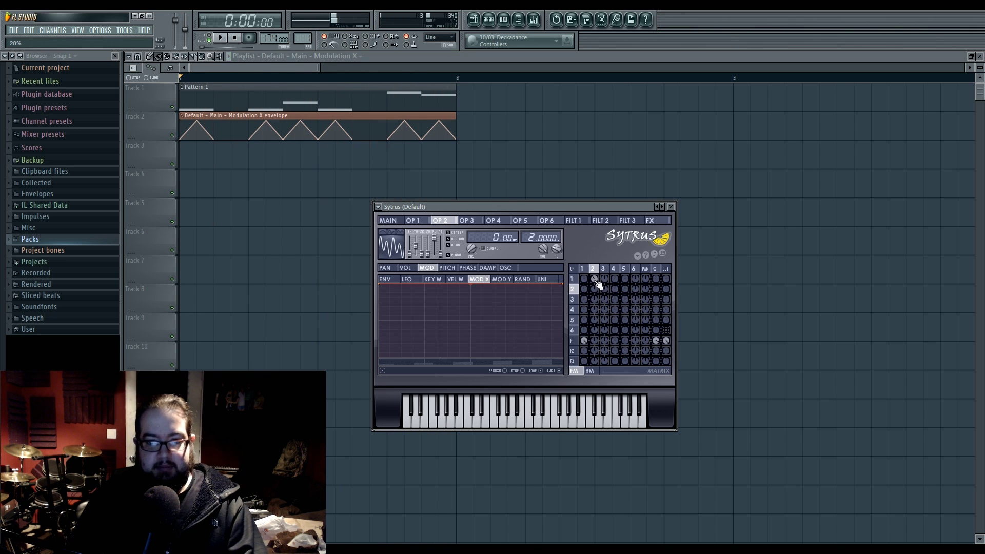
Show the oscillator harmonics of operator 2 and those of operator 1
{"action": "left_click", "coordinate": [514, 268]}
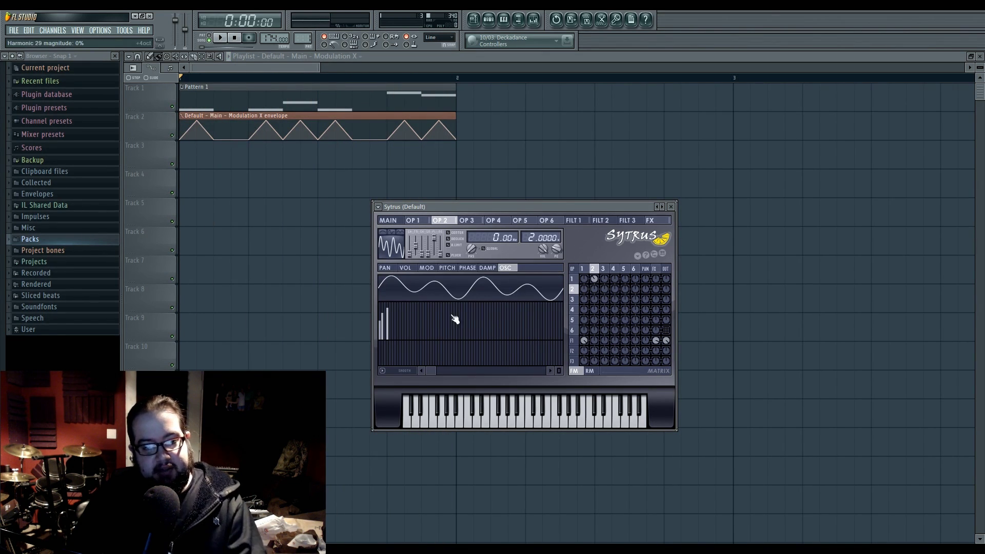
{"action": "left_click", "coordinate": [588, 270]}
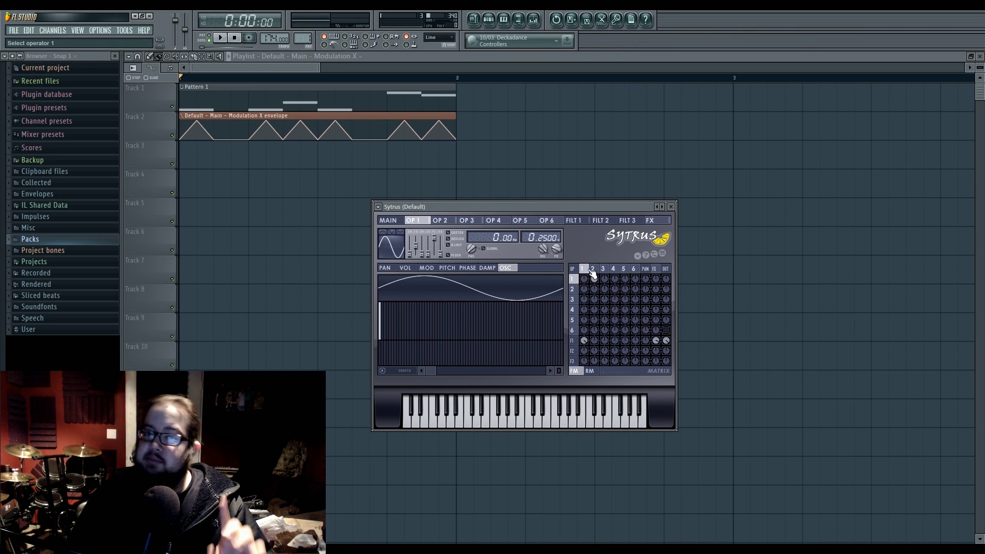
{"action": "left_click_drag", "start_coordinate": [593, 274], "coordinate": [580, 235]}
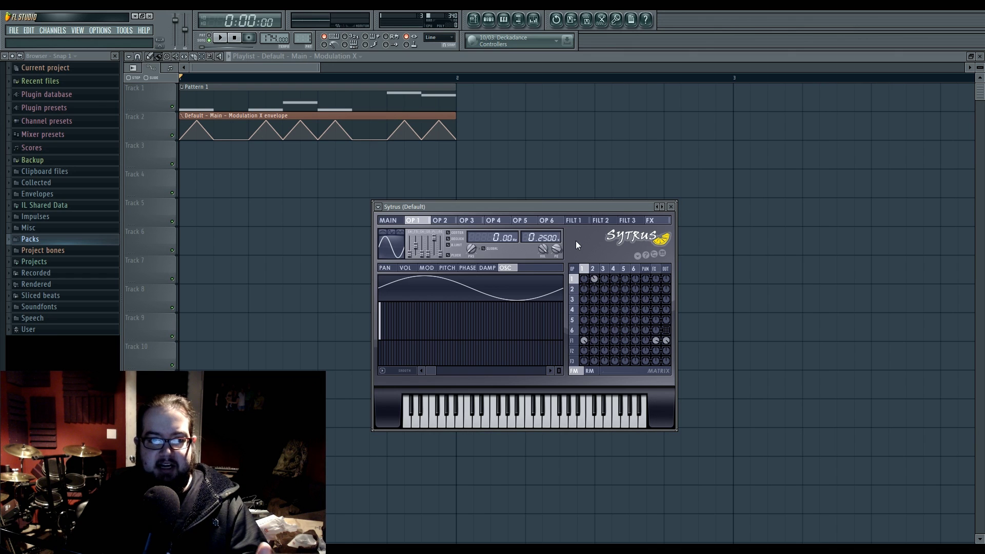
Listen to the sound by playing the pattern briefly and sounding a few test notes
{"action": "key", "text": "b"}
{"action": "key", "text": "space"}
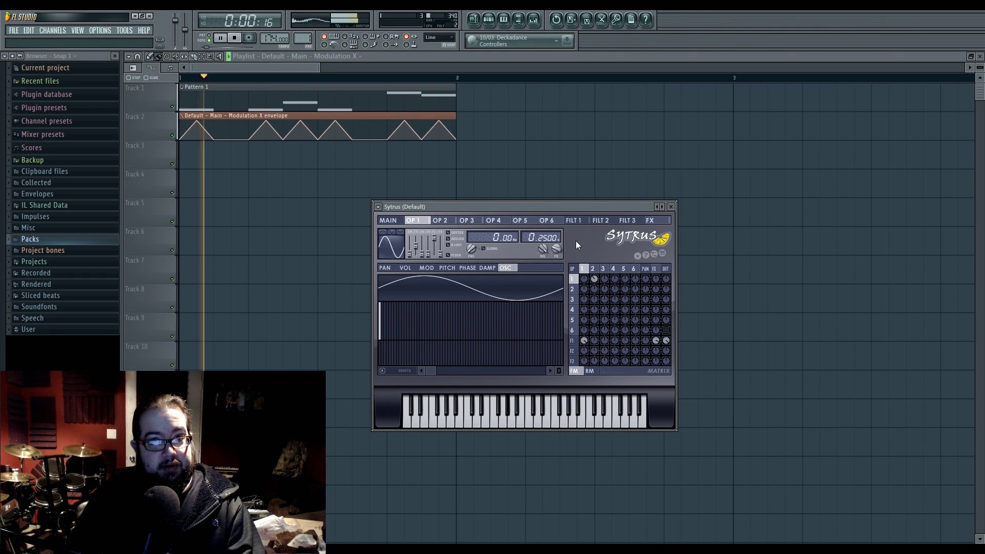
{"action": "key", "text": "space"}
{"action": "key", "text": "space"}
{"action": "key", "text": "space"}
{"action": "key", "text": "b"}
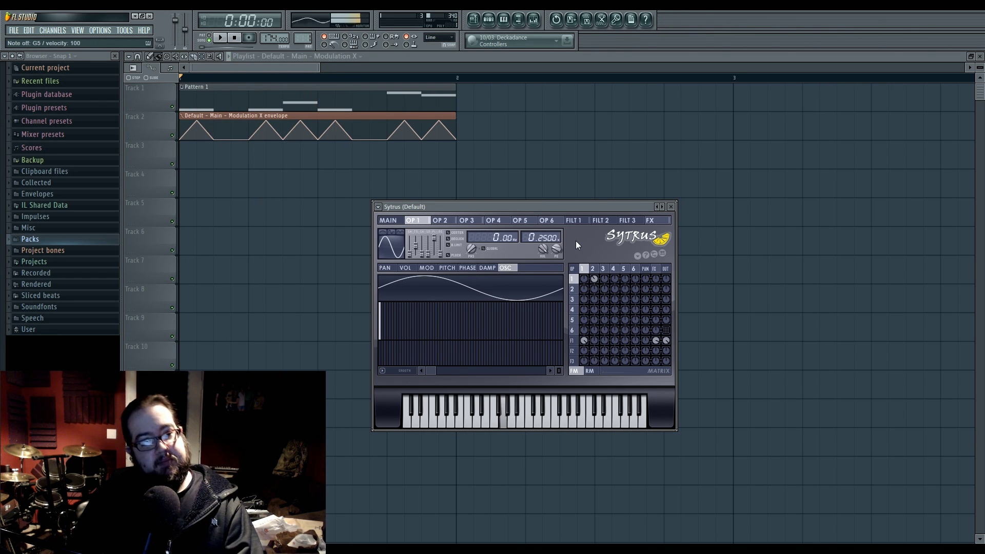
{"action": "key", "text": "b"}
{"action": "key", "text": "h"}
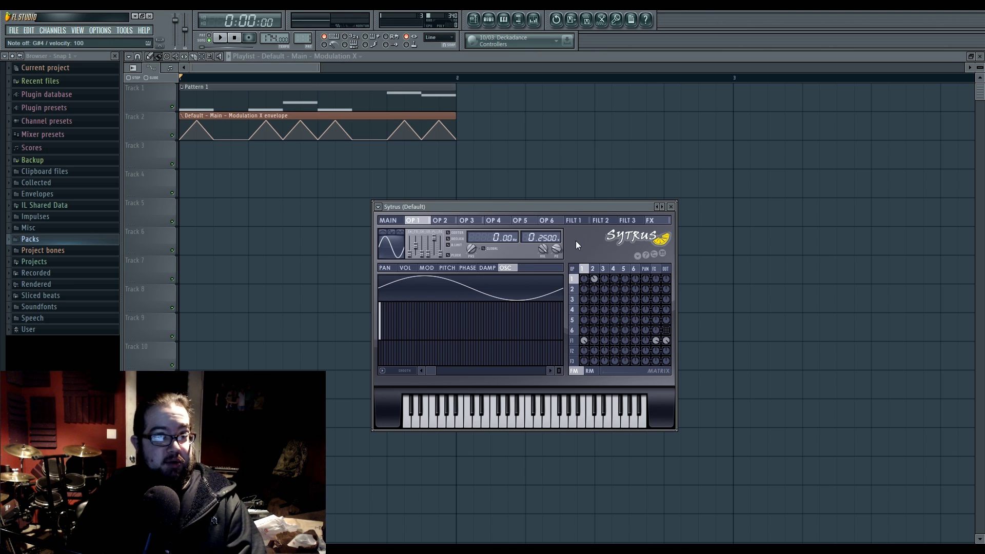
Open the step sequencer, bring up the Default channel's settings and move the Sytrus window aside
{"action": "left_click", "coordinate": [488, 19]}
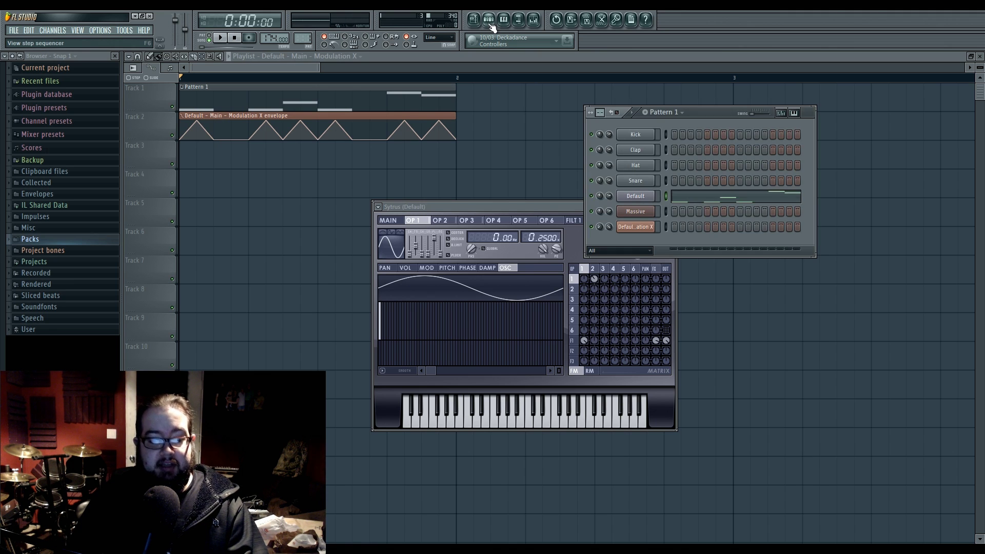
{"action": "left_click", "coordinate": [642, 197]}
{"action": "left_click", "coordinate": [645, 196]}
{"action": "left_click", "coordinate": [647, 198]}
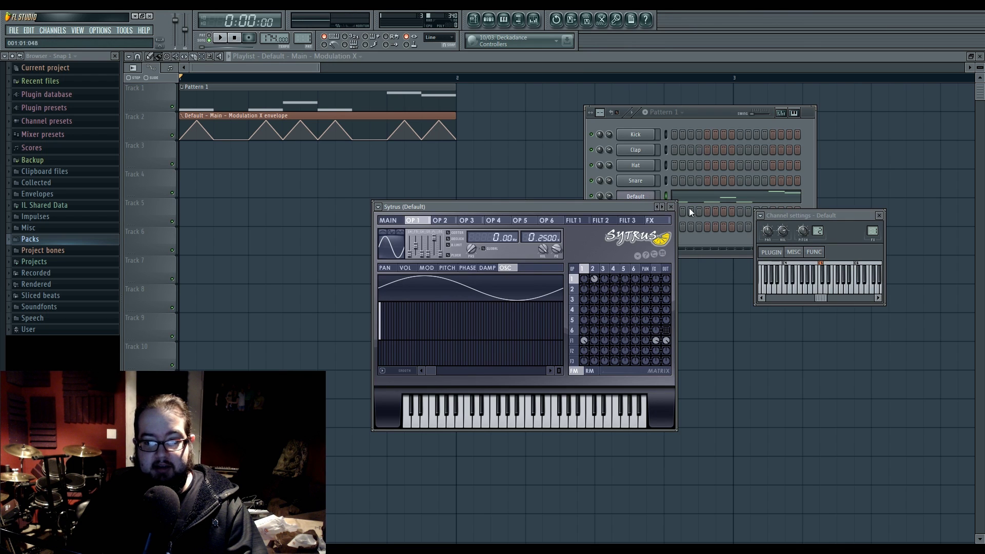
{"action": "left_click_drag", "start_coordinate": [586, 208], "coordinate": [455, 230]}
Play a run of test notes on the Default channel to hear the sound at different pitches
{"action": "key", "text": "z"}
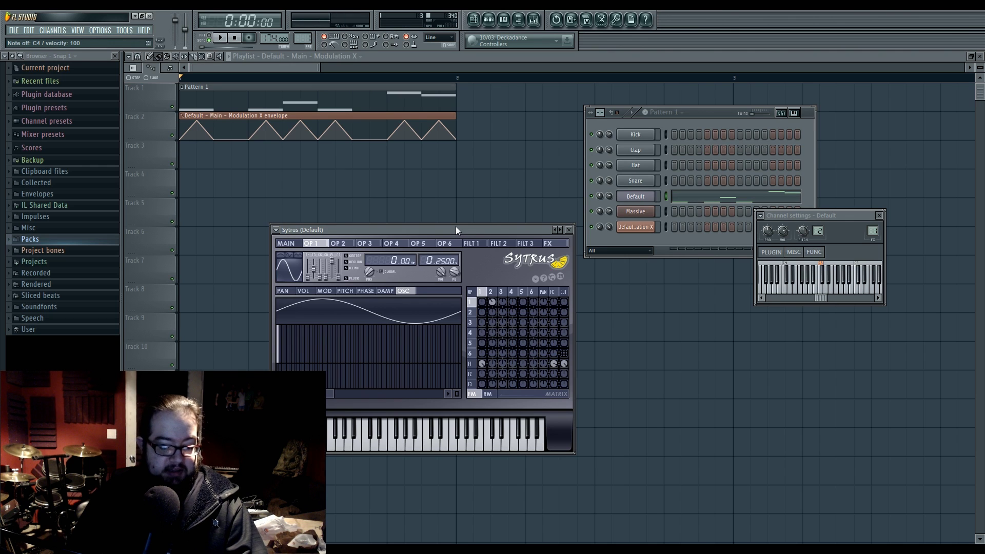
{"action": "key", "text": "t"}
{"action": "key", "text": "t"}
{"action": "key", "text": "y"}
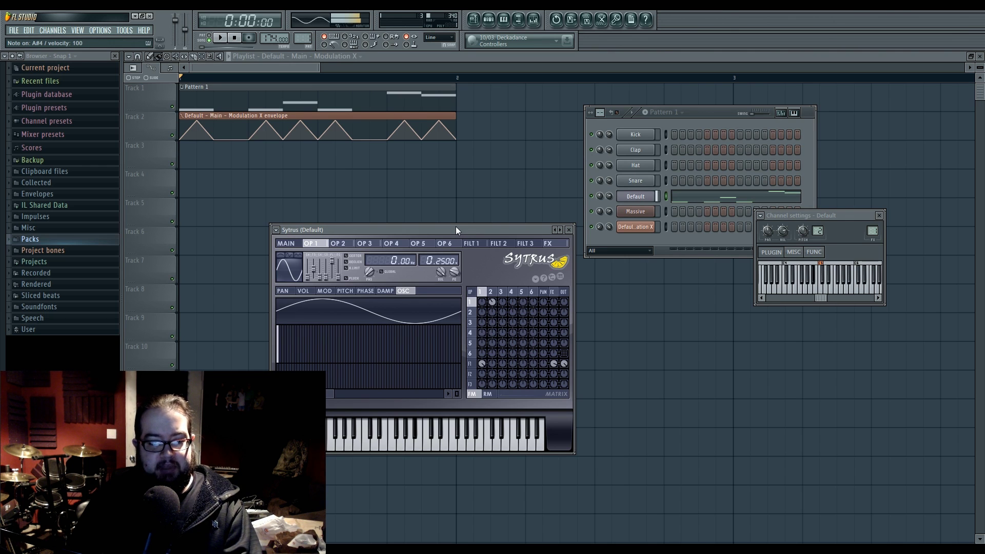
{"action": "key", "text": "t"}
{"action": "key", "text": "u"}
{"action": "key", "text": "y"}
{"action": "key", "text": "t"}
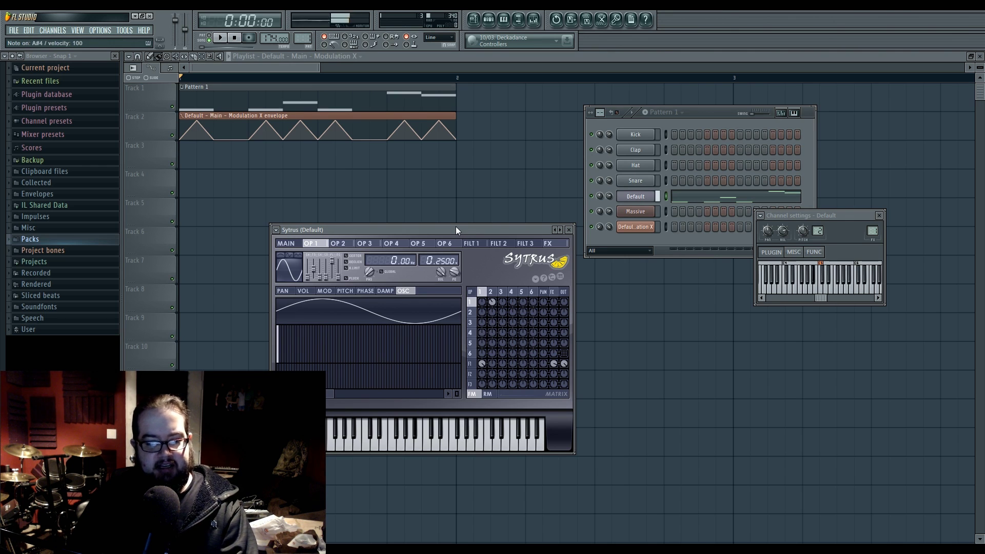
{"action": "key", "text": "h"}
{"action": "key", "text": "h"}
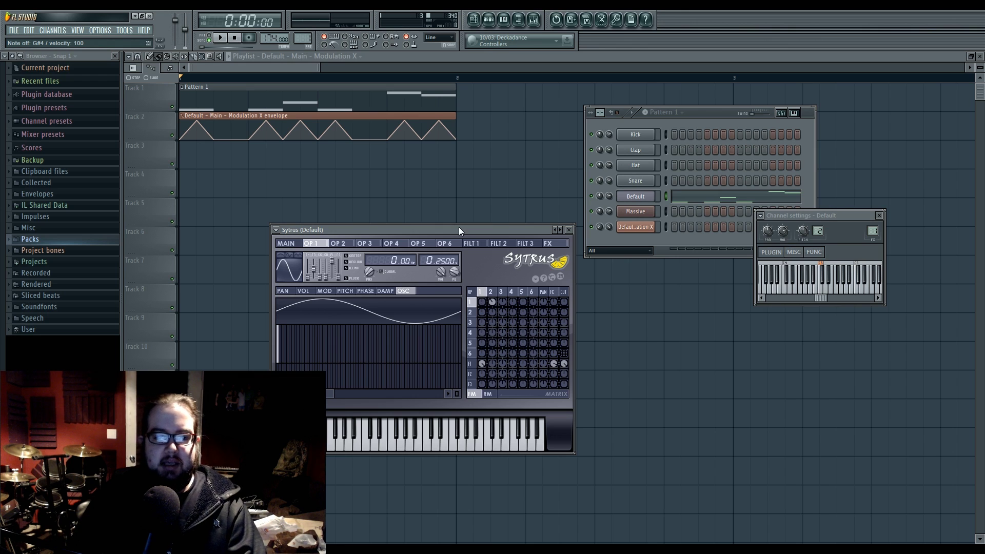
Reposition the Sytrus window slightly, select operator 4 and adjust its frequency ratio
{"action": "left_click_drag", "start_coordinate": [463, 228], "coordinate": [458, 209]}
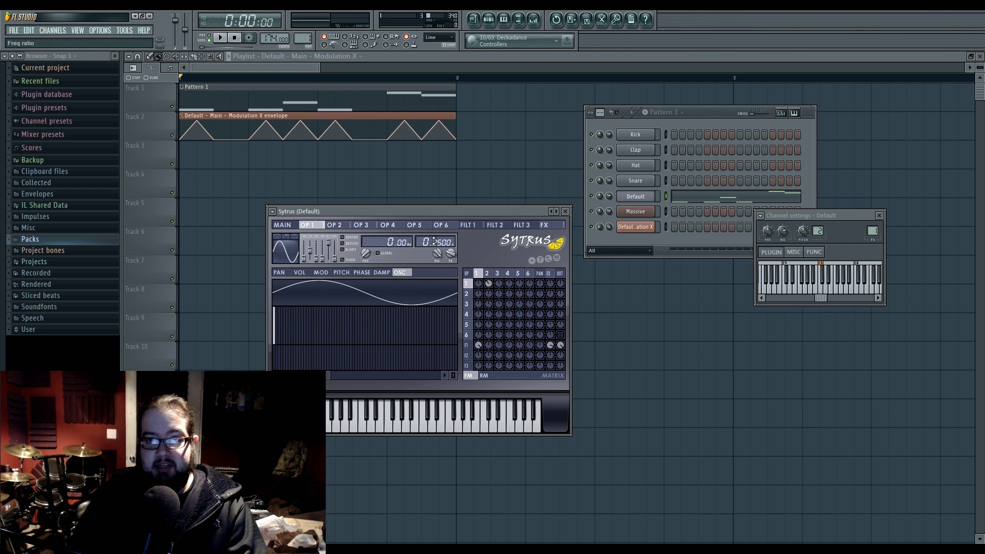
{"action": "left_click_drag", "start_coordinate": [457, 213], "coordinate": [458, 228]}
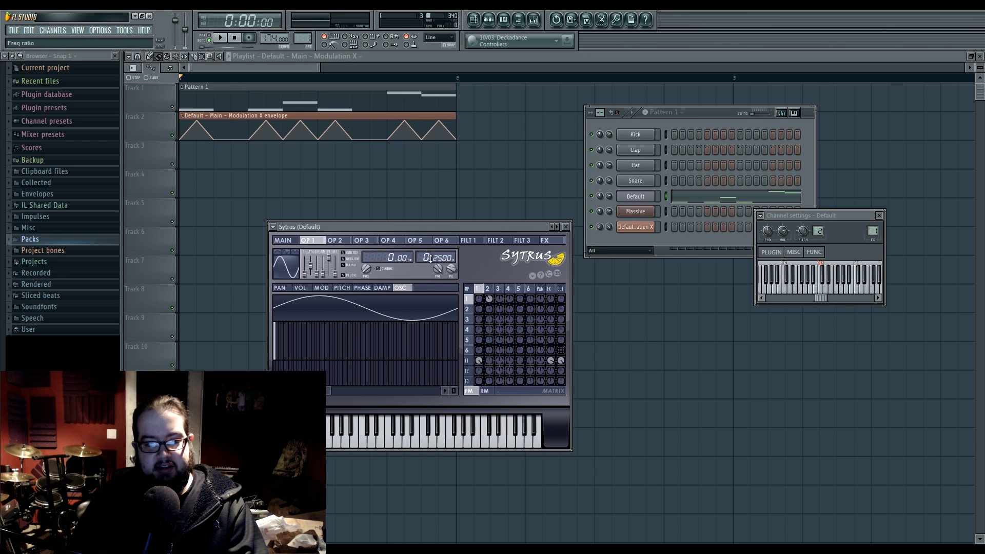
{"action": "left_click", "coordinate": [498, 290]}
{"action": "left_click", "coordinate": [508, 289]}
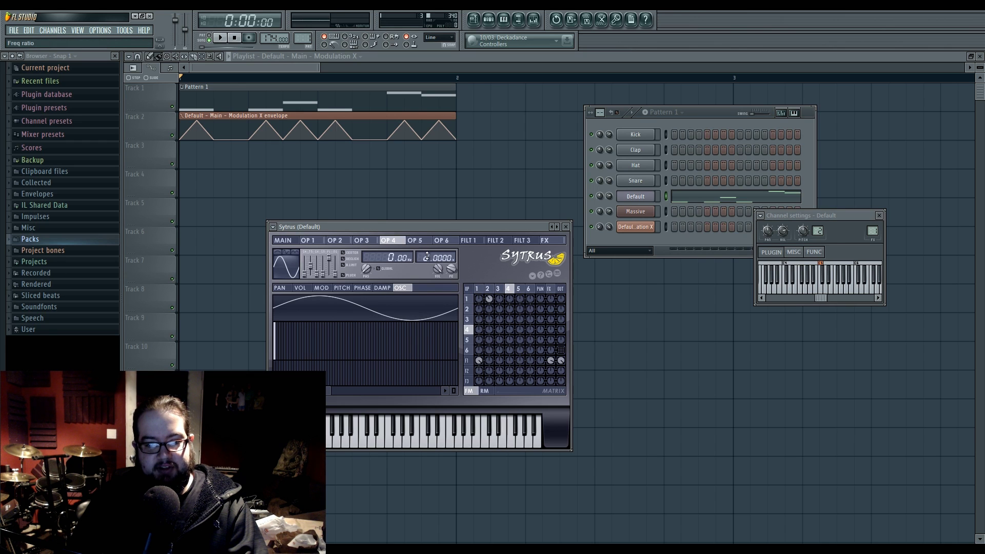
{"action": "left_click_drag", "start_coordinate": [427, 255], "coordinate": [430, 257]}
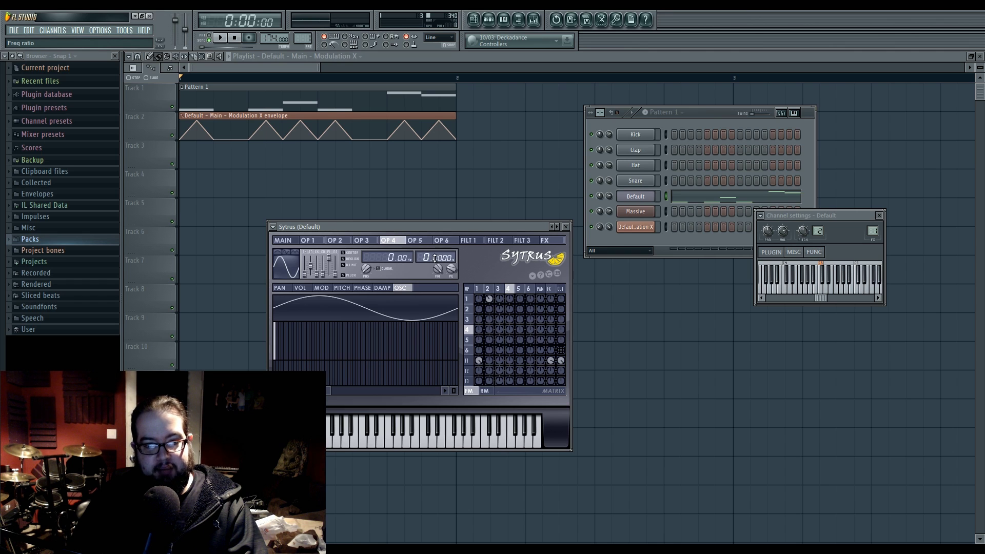
Look through the frequency ratios of operators 1 to 5 and return to operator 1
{"action": "left_click", "coordinate": [490, 289]}
{"action": "left_click", "coordinate": [478, 290]}
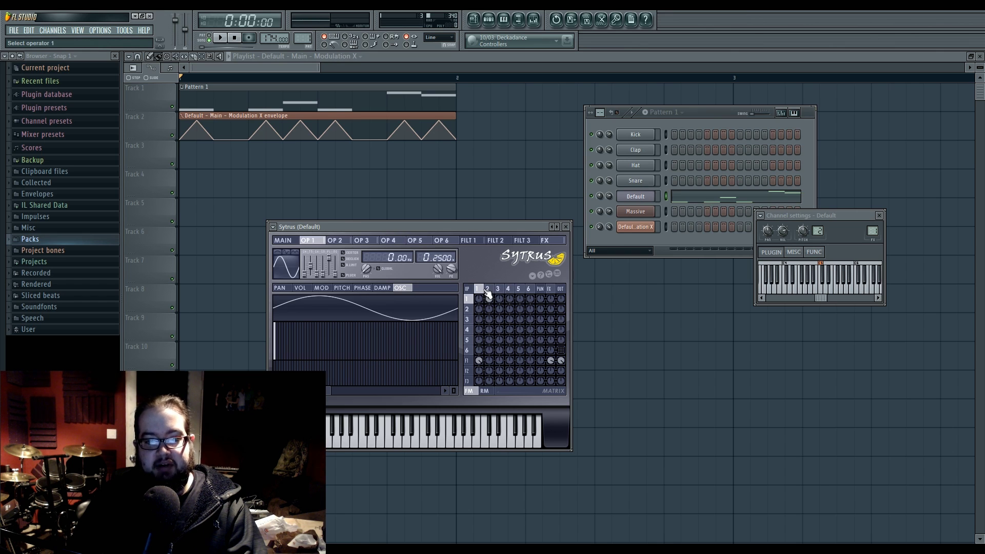
{"action": "left_click", "coordinate": [498, 289]}
{"action": "left_click", "coordinate": [506, 289]}
{"action": "left_click", "coordinate": [478, 289]}
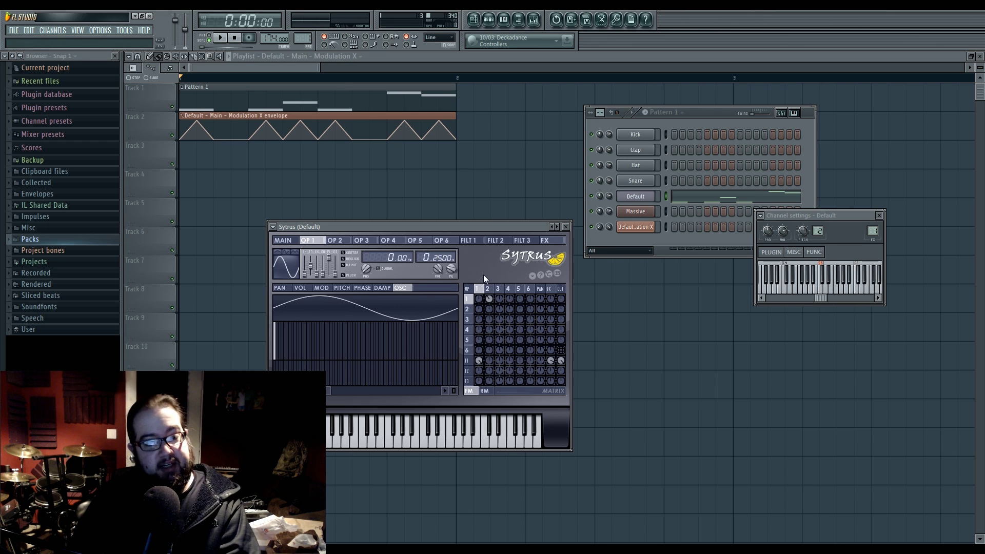
{"action": "left_click", "coordinate": [508, 289]}
{"action": "left_click", "coordinate": [518, 290]}
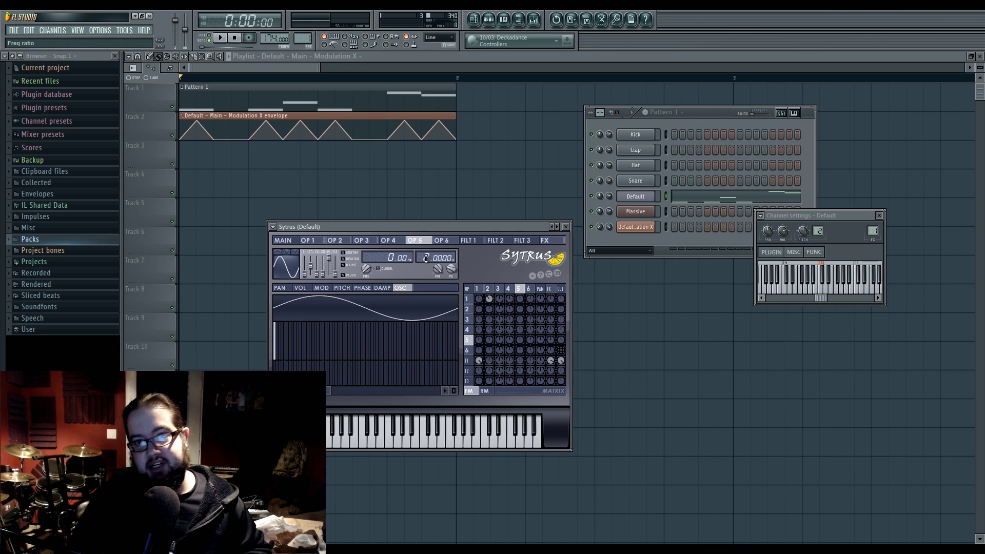
{"action": "left_click", "coordinate": [308, 240]}
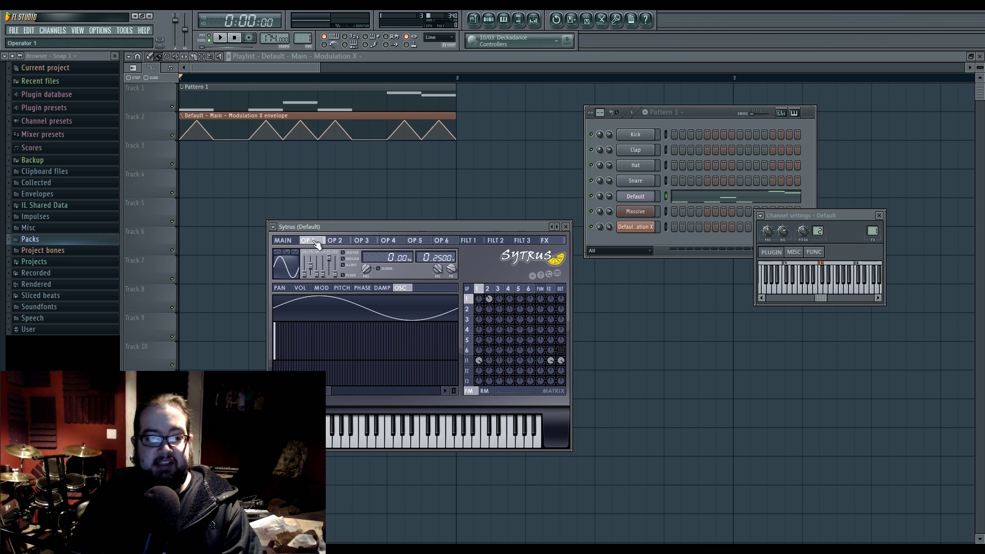
Add several higher harmonics to operator 2's oscillator, including harmonic 11 at about 70%
{"action": "left_click", "coordinate": [489, 290]}
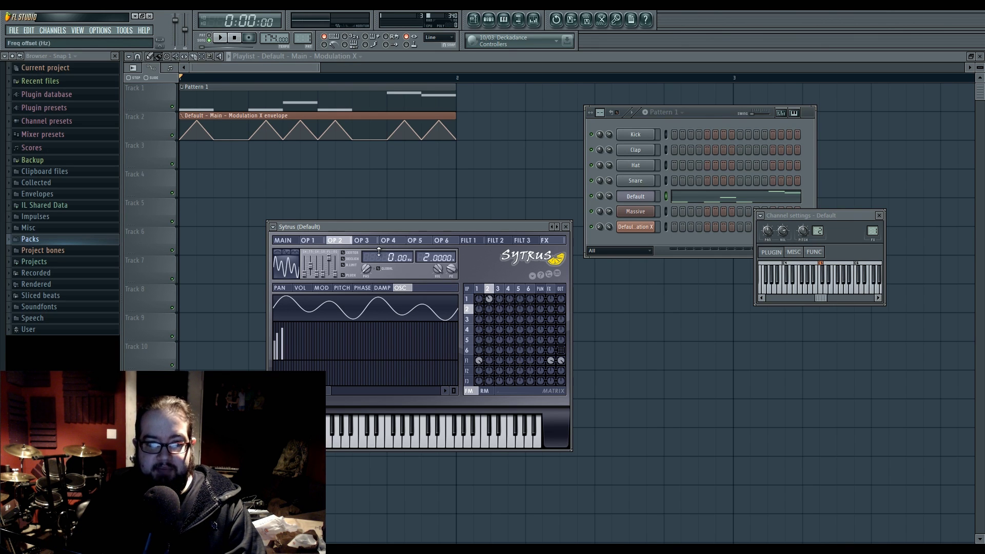
{"action": "left_click_drag", "start_coordinate": [429, 261], "coordinate": [429, 260]}
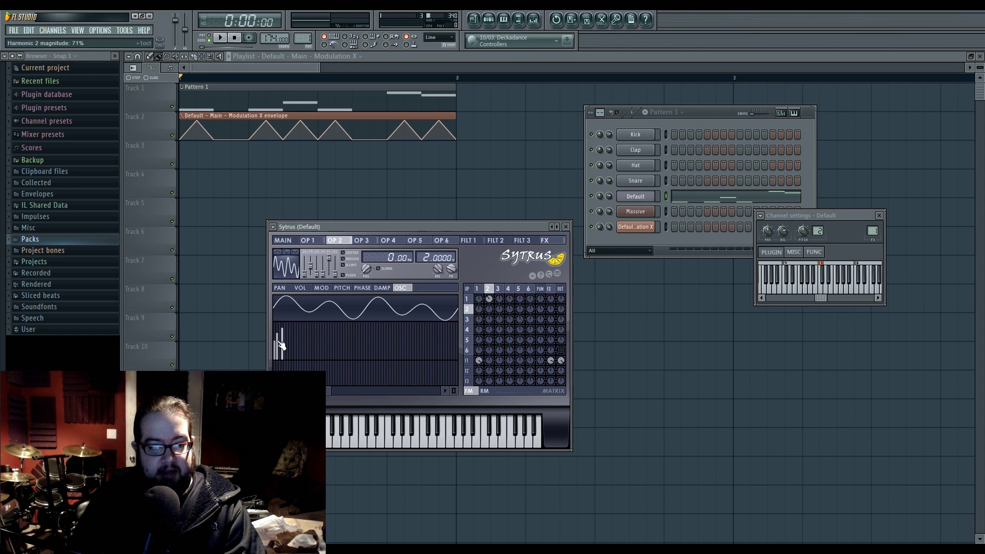
{"action": "left_click_drag", "start_coordinate": [300, 338], "coordinate": [362, 342]}
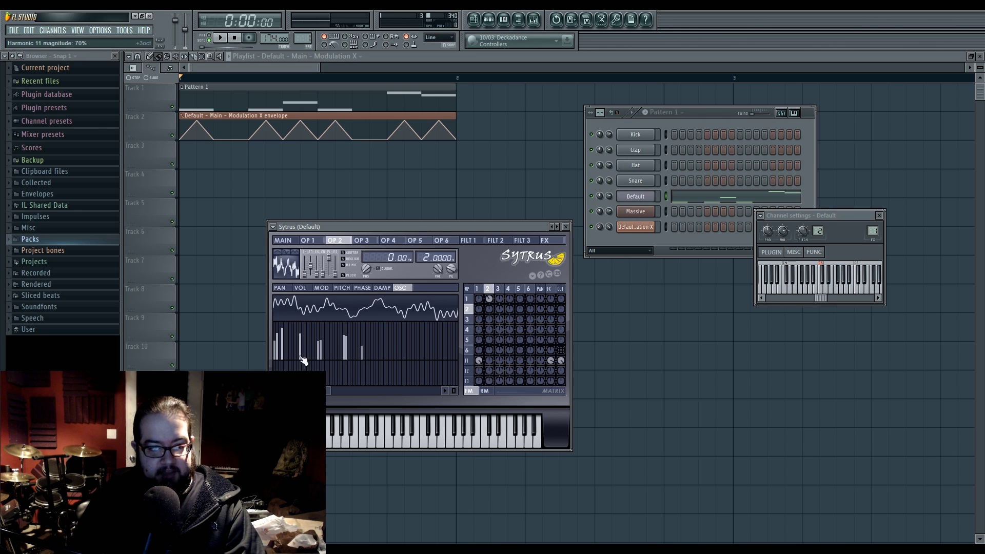
Remove operator 2's higher harmonics, including harmonic 11, and adjust its first few harmonics while playing the pattern
{"action": "left_click_drag", "start_coordinate": [301, 357], "coordinate": [411, 362]}
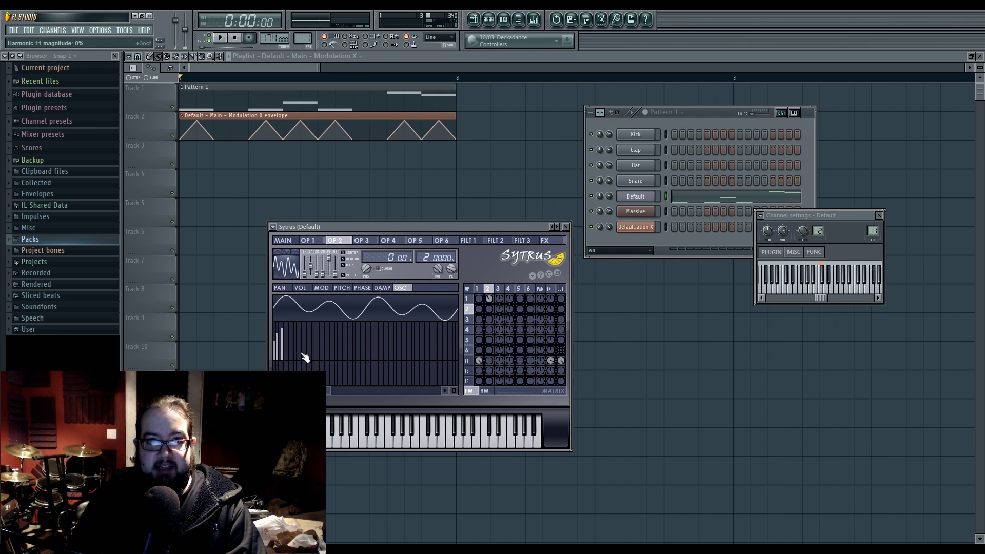
{"action": "key", "text": "space"}
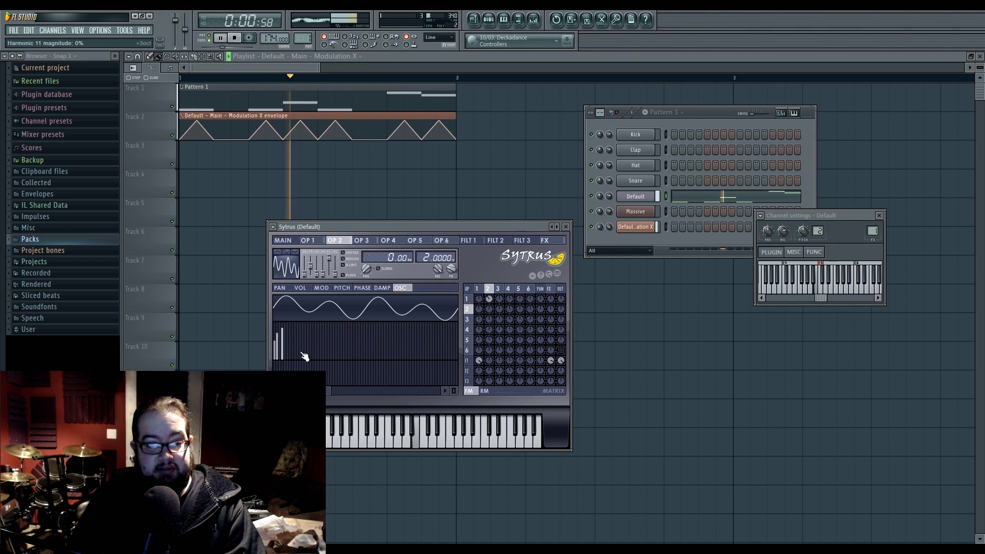
{"action": "mouse_move", "coordinate": [284, 353]}
{"action": "left_mouse_down"}
{"action": "mouse_move", "coordinate": [276, 361]}
{"action": "mouse_move", "coordinate": [277, 330]}
{"action": "mouse_move", "coordinate": [284, 363]}
{"action": "mouse_move", "coordinate": [274, 360]}
{"action": "mouse_move", "coordinate": [280, 332]}
{"action": "mouse_move", "coordinate": [285, 340]}
{"action": "mouse_move", "coordinate": [280, 357]}
{"action": "mouse_move", "coordinate": [278, 333]}
{"action": "left_mouse_up"}
{"action": "left_click", "coordinate": [282, 337]}
{"action": "left_click", "coordinate": [275, 343]}
{"action": "key", "text": "space"}
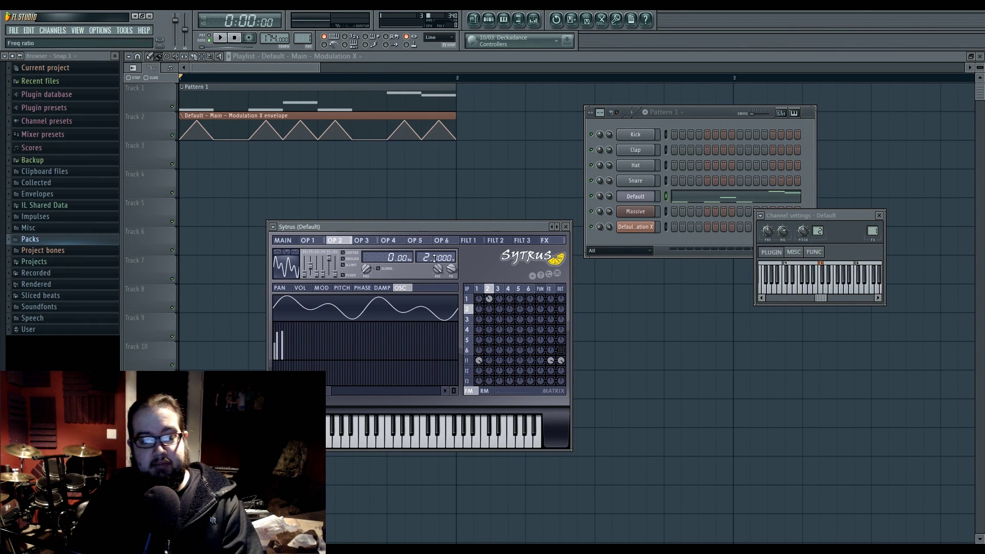
Show the ring modulation matrix, select operator 3 and play the pattern to hear its ring modulation of operator 2
{"action": "left_click_drag", "start_coordinate": [436, 228], "coordinate": [421, 236]}
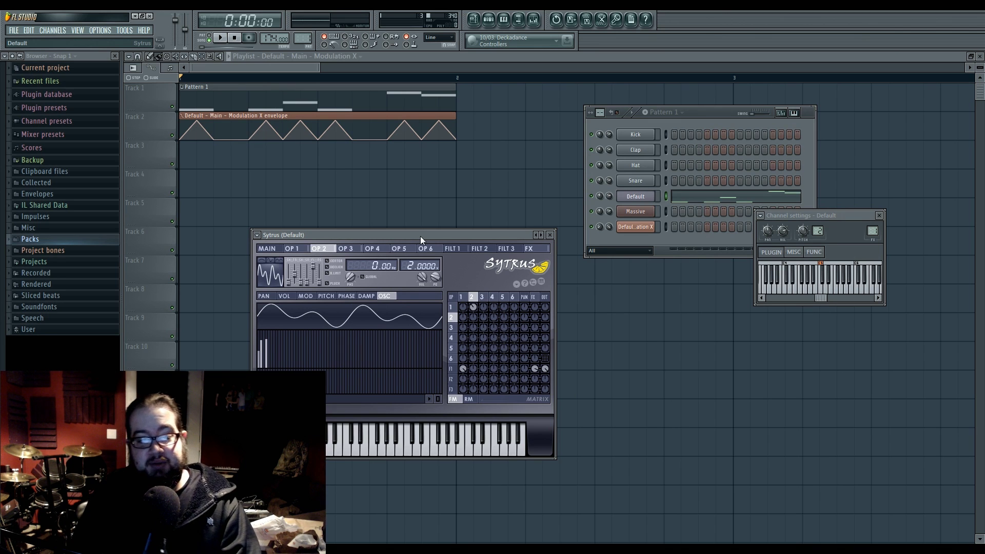
{"action": "left_click", "coordinate": [468, 400]}
{"action": "left_click", "coordinate": [485, 297]}
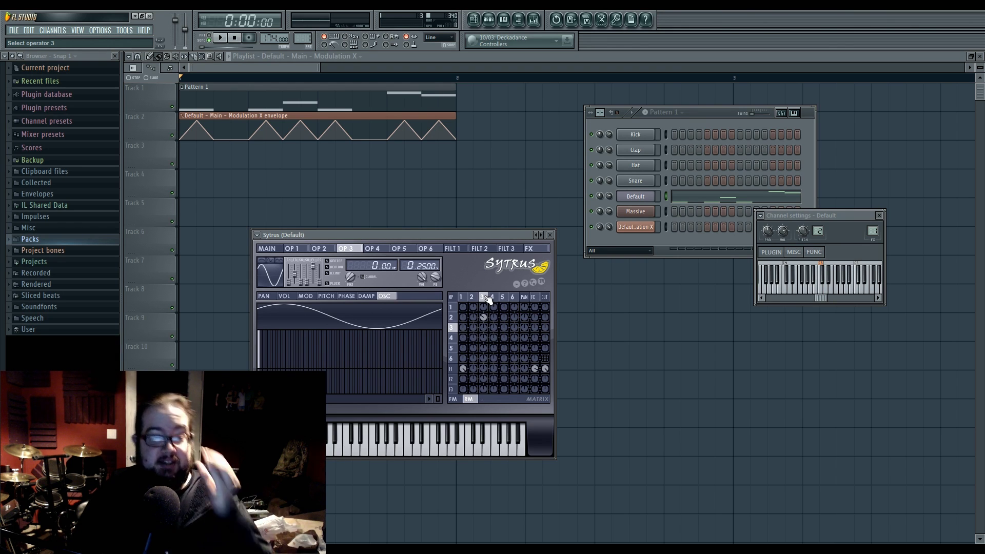
{"action": "key", "text": "space"}
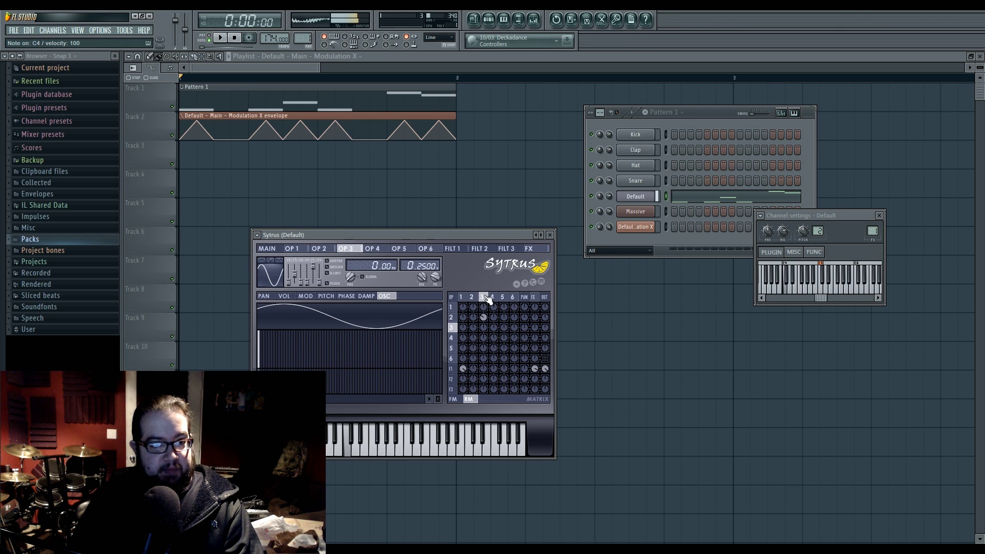
{"action": "key", "text": "space"}
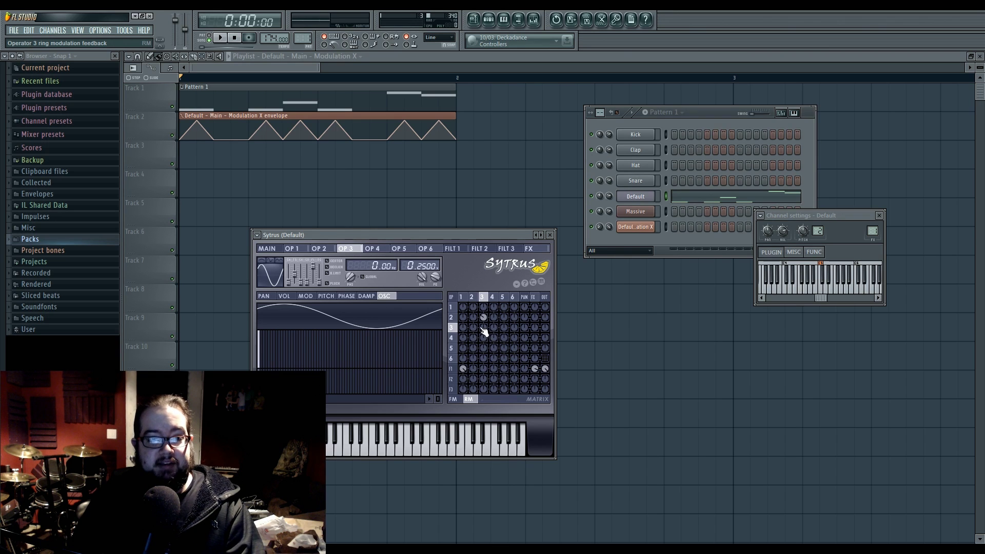
Replay the pattern to audition operator 3's ring modulation amount and check its first harmonic's phase
{"action": "left_click_drag", "start_coordinate": [483, 237], "coordinate": [484, 238]}
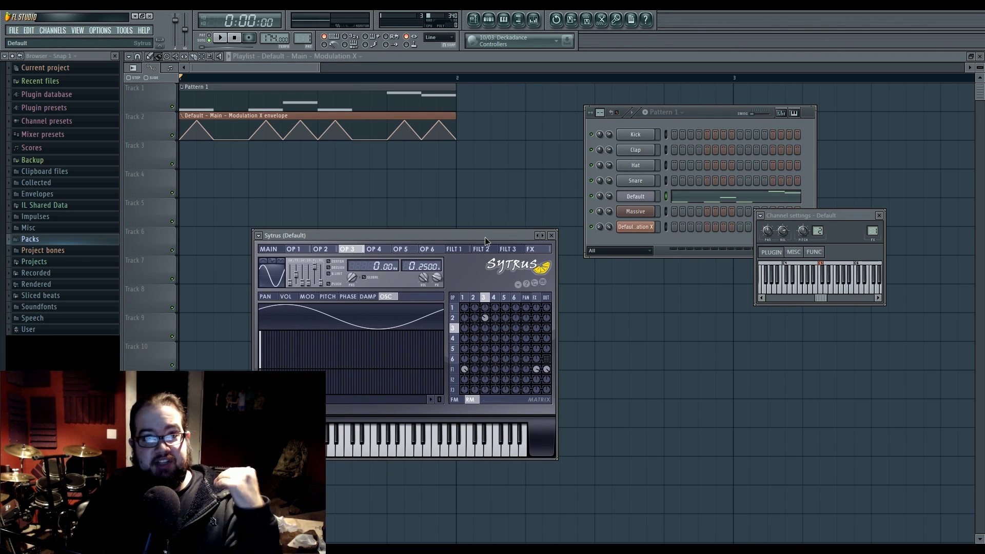
{"action": "key", "text": "space"}
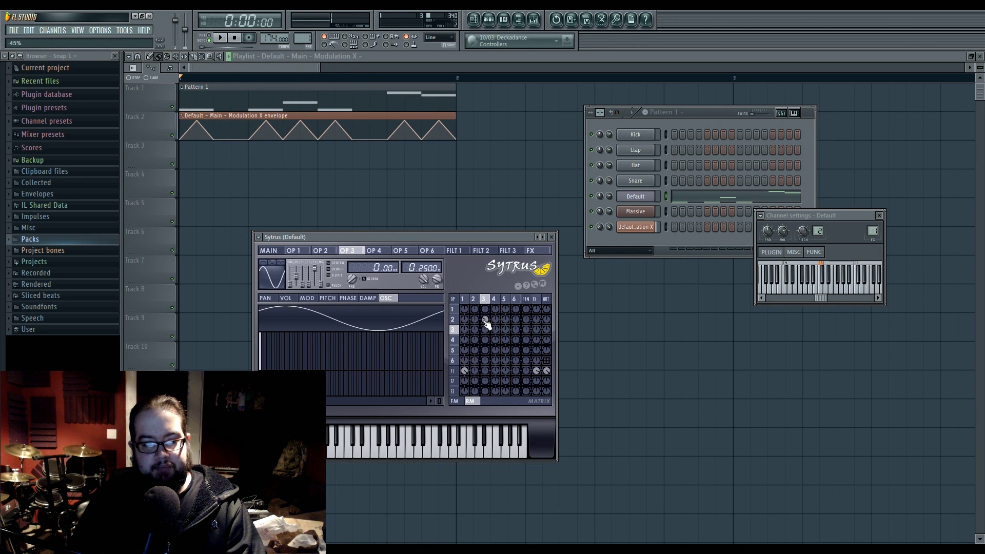
{"action": "key", "text": "space"}
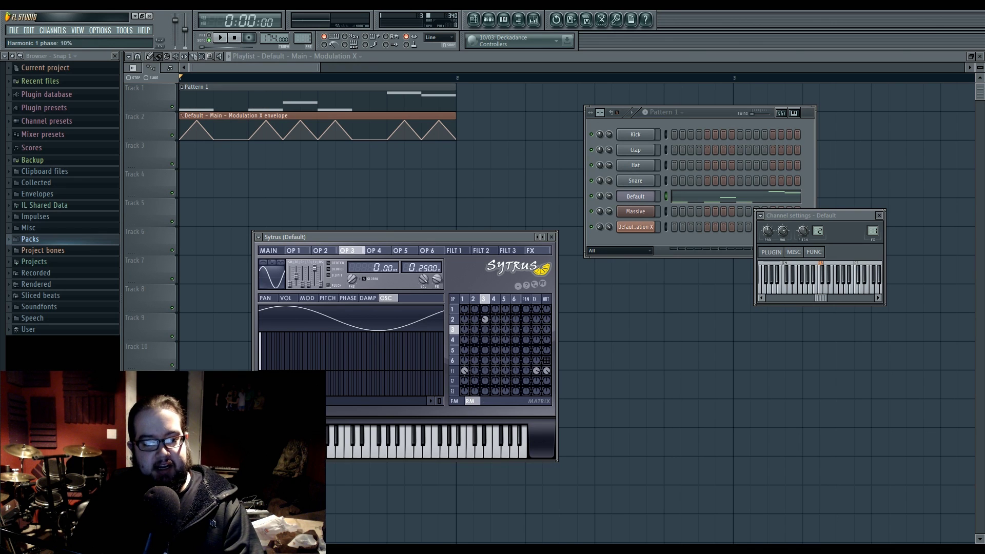
{"action": "left_click_drag", "start_coordinate": [260, 392], "coordinate": [261, 393]}
{"action": "left_click_drag", "start_coordinate": [356, 233], "coordinate": [358, 238]}
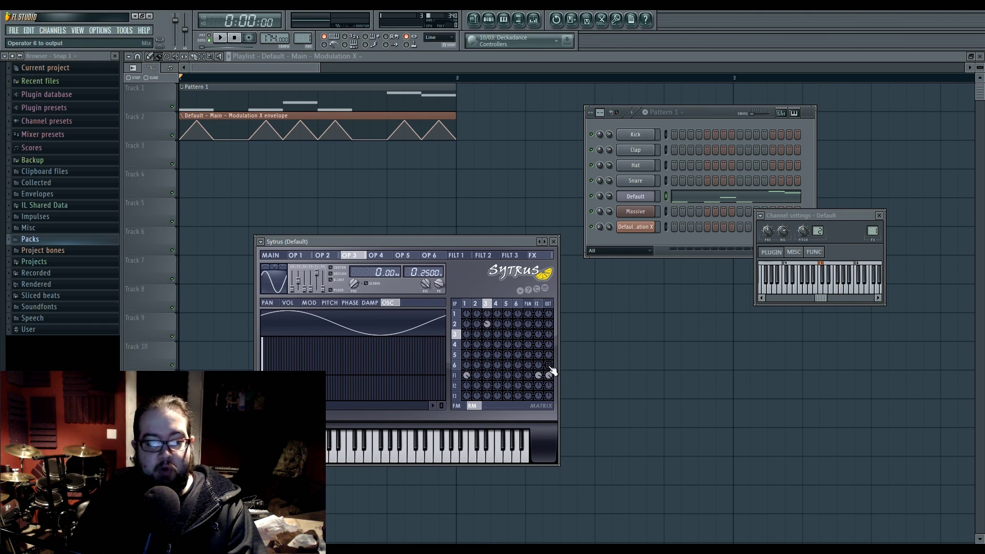
Try routing operator 6 directly to the output at 100% and 41%, viewing its volume Mod X envelope
{"action": "left_click", "coordinate": [454, 365]}
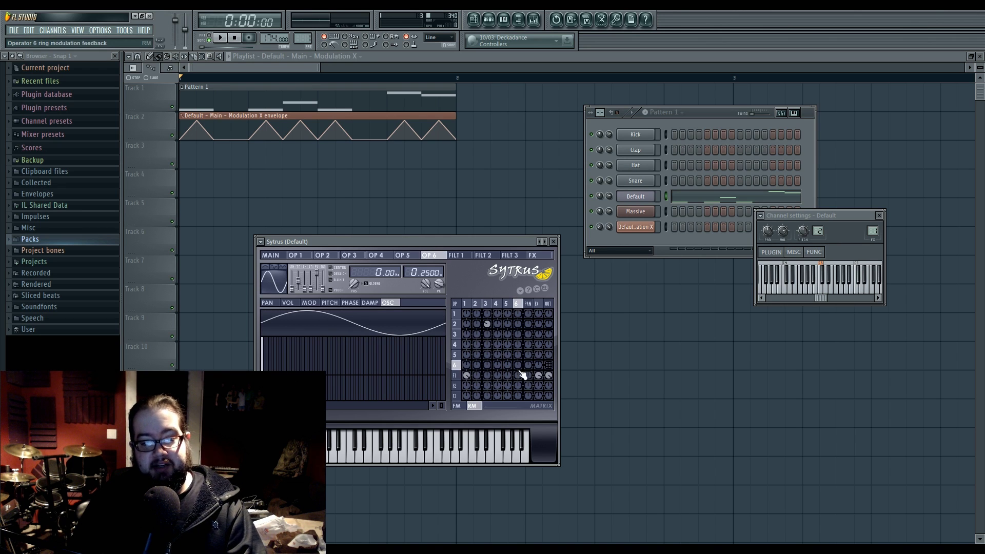
{"action": "right_click", "coordinate": [549, 367]}
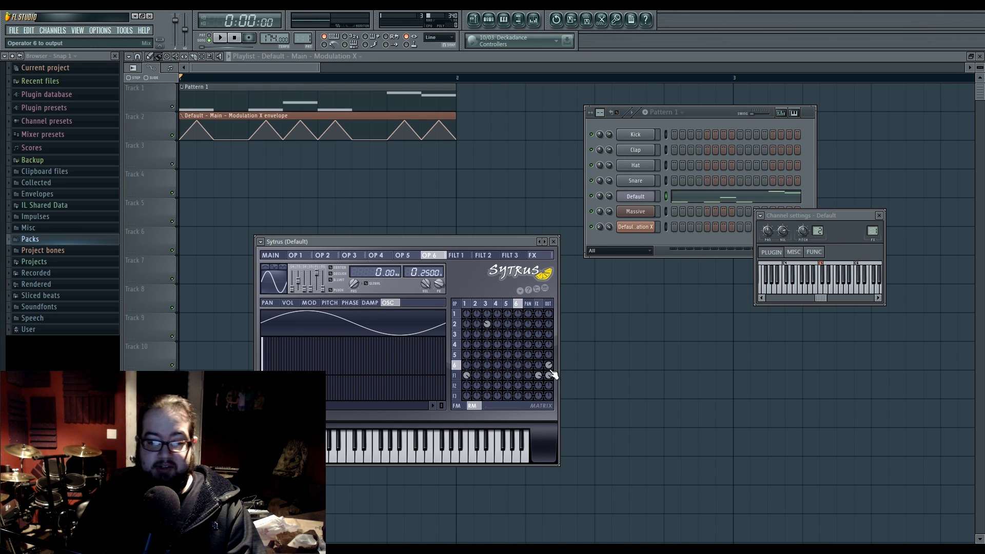
{"action": "left_click_drag", "start_coordinate": [550, 368], "coordinate": [550, 349]}
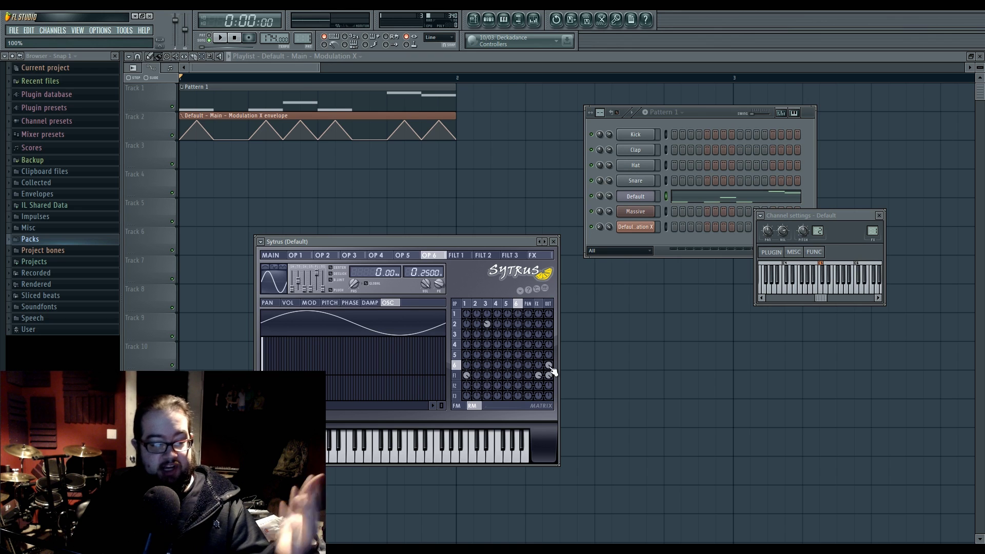
{"action": "left_click", "coordinate": [291, 303]}
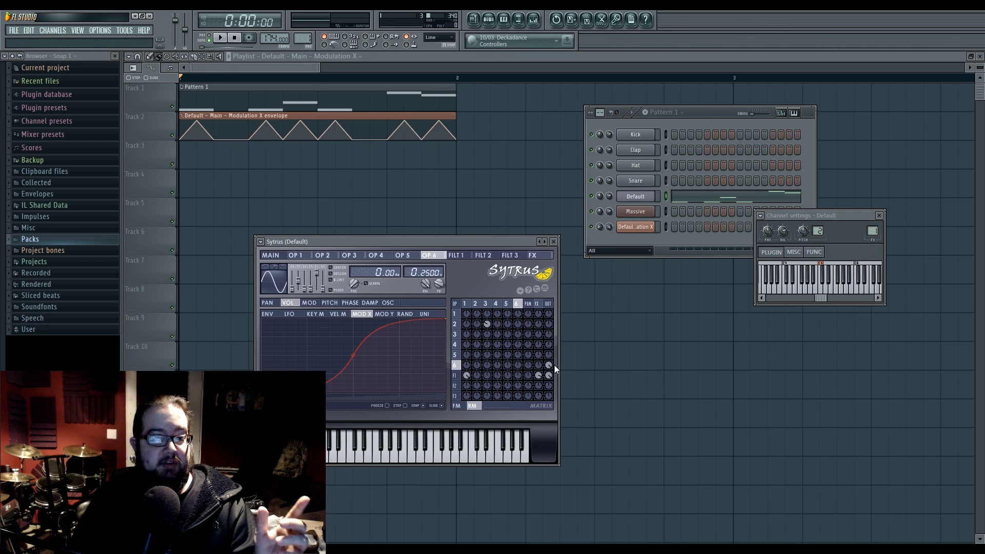
{"action": "left_click_drag", "start_coordinate": [549, 366], "coordinate": [548, 376]}
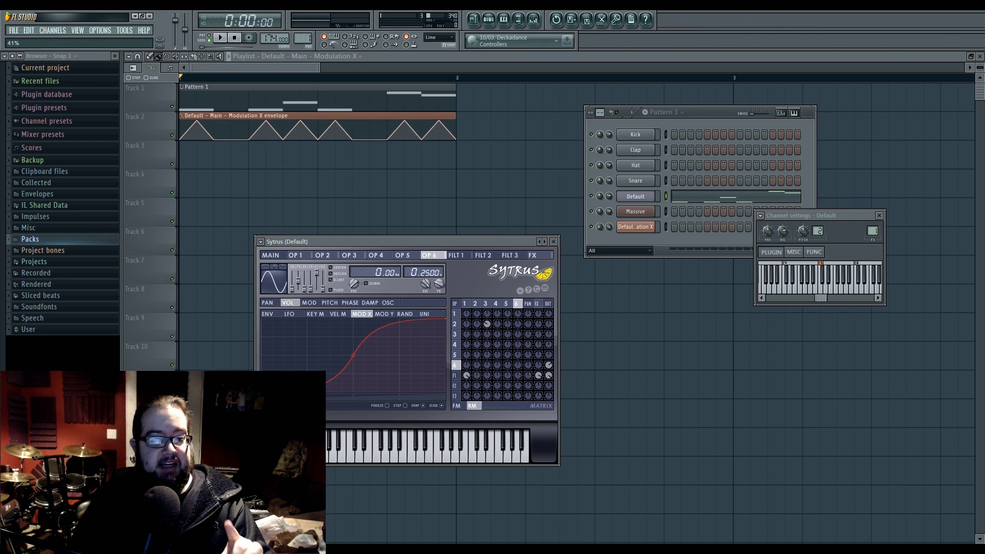
{"action": "right_click", "coordinate": [548, 367]}
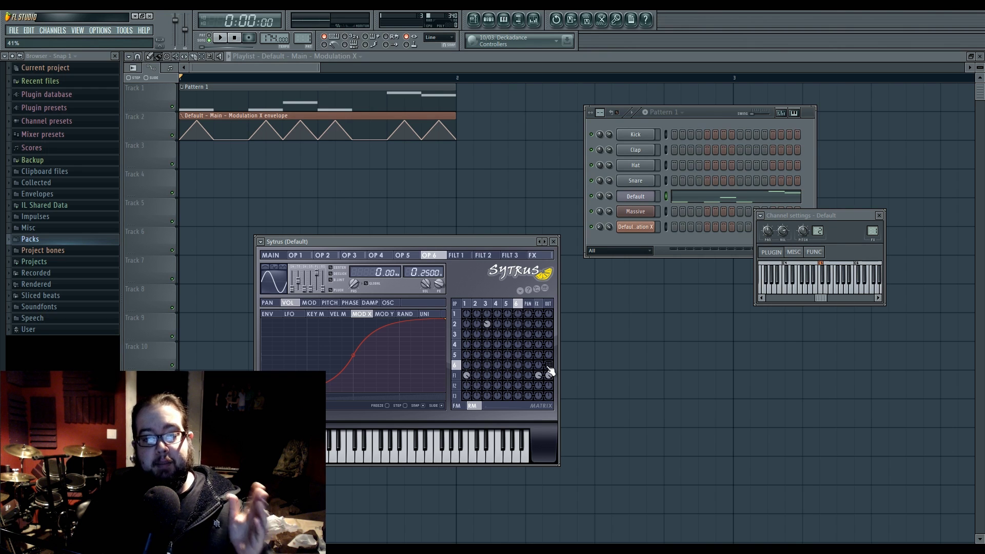
Play the pattern without operator 6's direct output and compare the filter 1 and operator 1 settings
{"action": "key", "text": "space"}
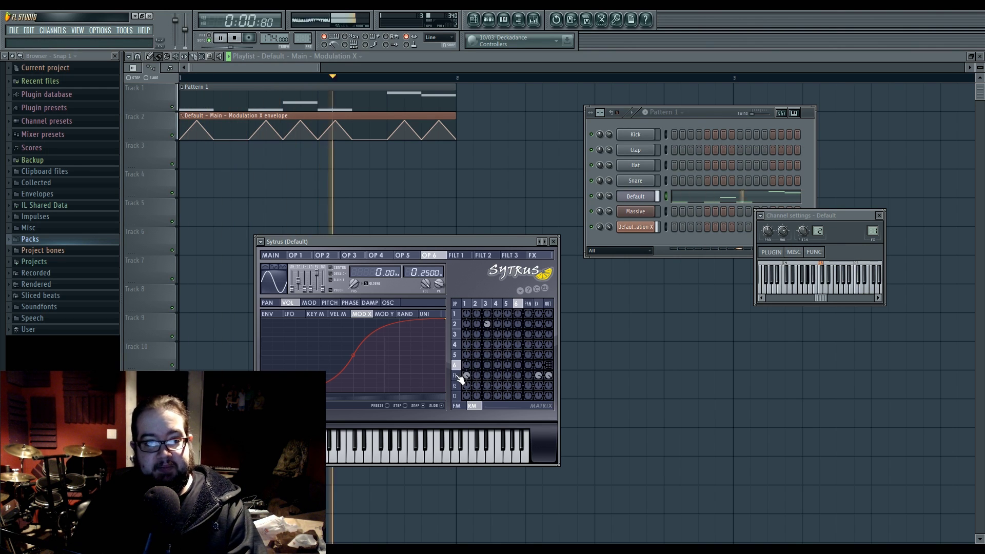
{"action": "key", "text": "space"}
{"action": "left_click", "coordinate": [456, 376]}
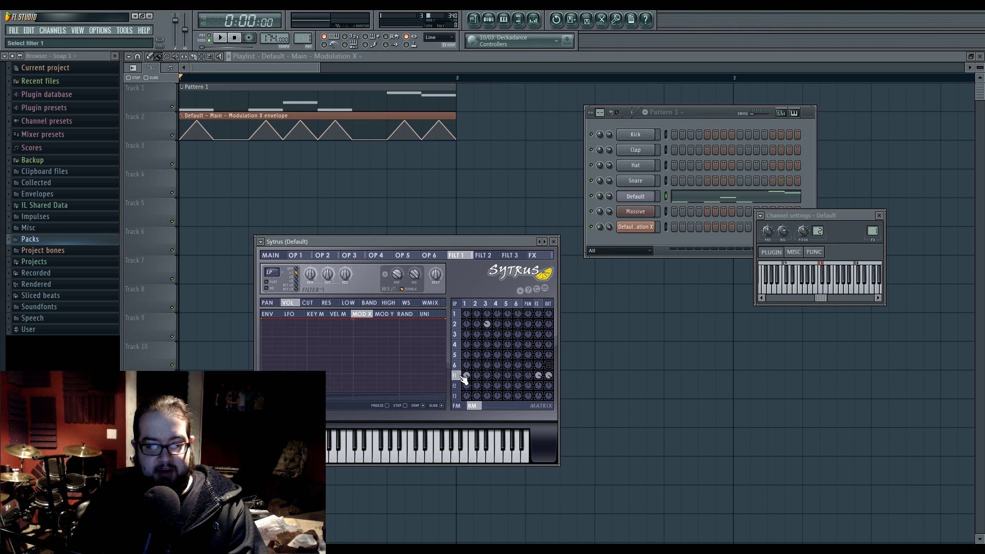
{"action": "left_click", "coordinate": [466, 305]}
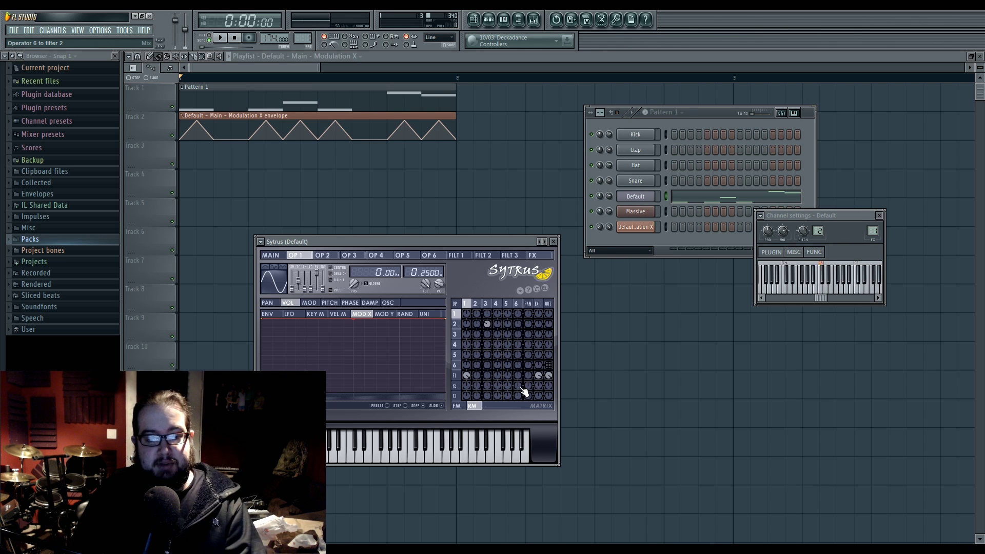
{"action": "left_click", "coordinate": [457, 376]}
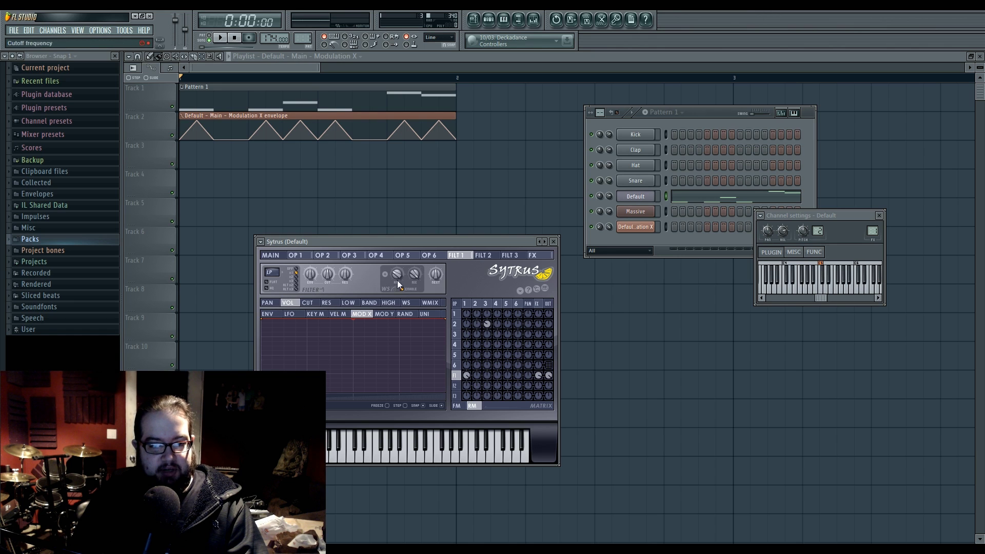
Examine filter 1's waveshaper curve and play the pattern to hear its effect
{"action": "left_click", "coordinate": [409, 305]}
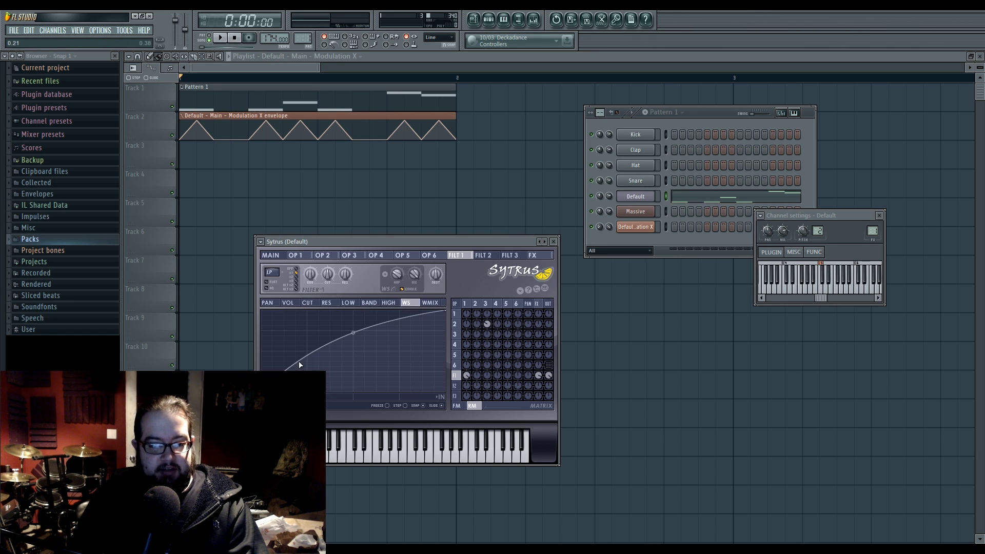
{"action": "left_click_drag", "start_coordinate": [353, 333], "coordinate": [353, 333]}
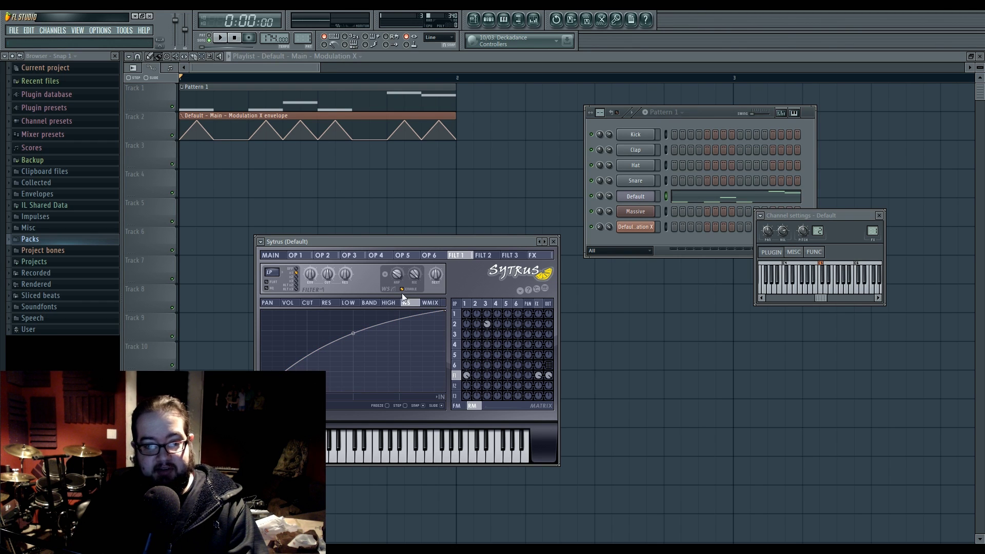
{"action": "key", "text": "space"}
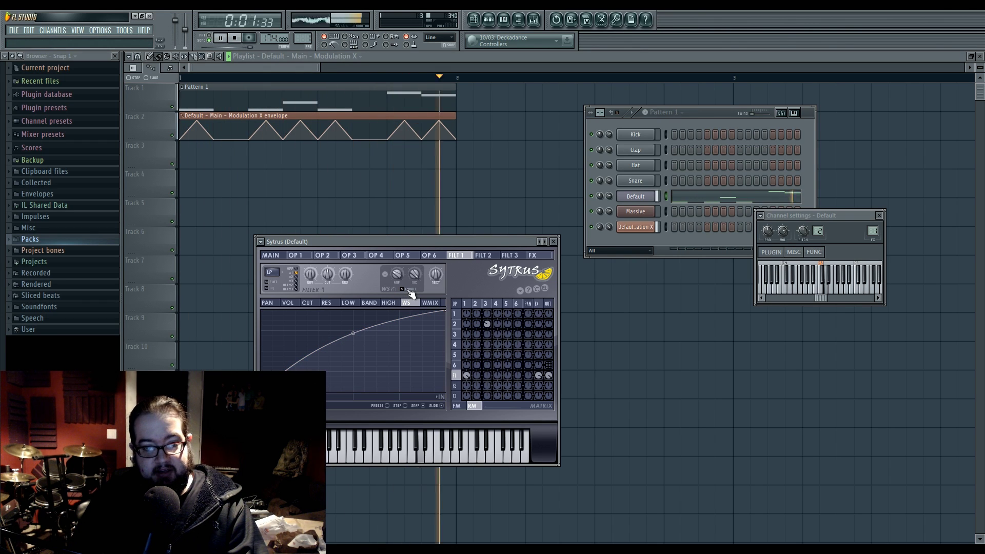
{"action": "key", "text": "space"}
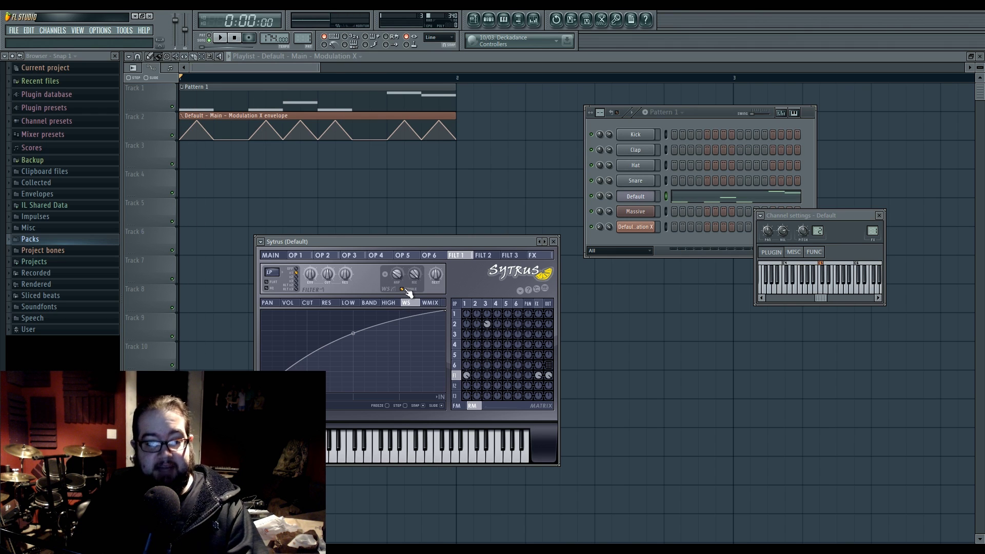
Examine the Mod X envelope of filter 1's waveshaper mix, including its end point and curve tension
{"action": "left_click", "coordinate": [430, 303]}
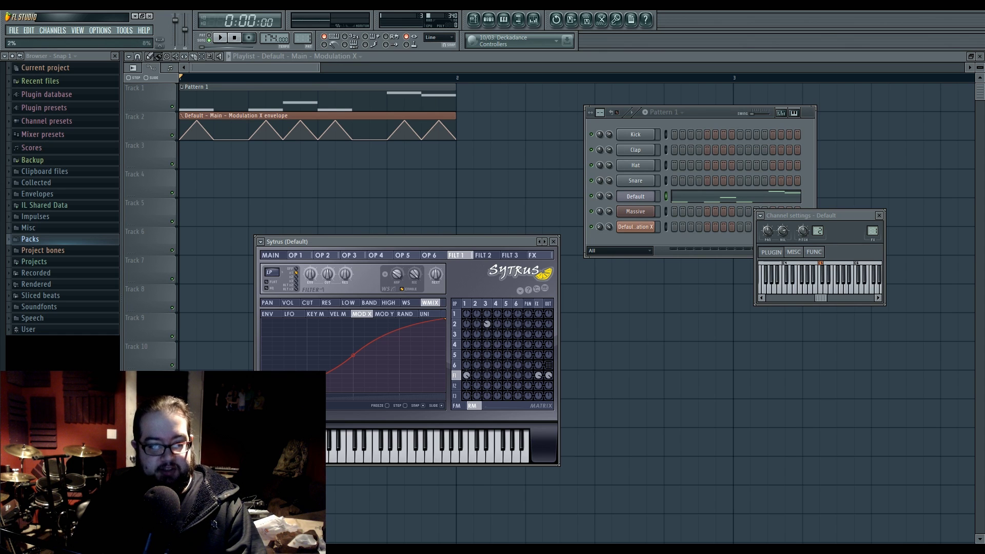
{"action": "right_click", "coordinate": [445, 319]}
{"action": "left_click", "coordinate": [444, 319]}
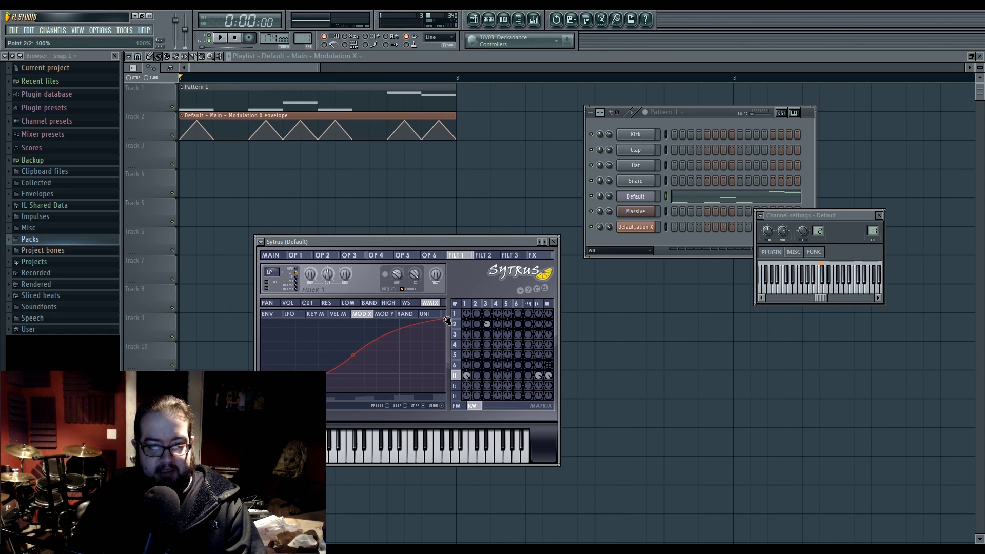
{"action": "right_click", "coordinate": [445, 319]}
{"action": "left_click", "coordinate": [482, 355]}
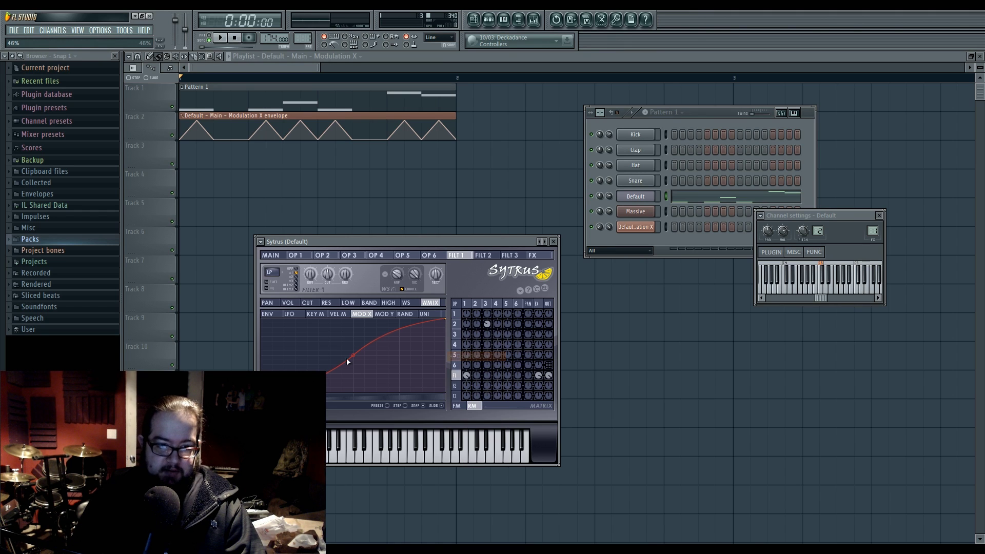
{"action": "left_click_drag", "start_coordinate": [347, 359], "coordinate": [353, 356]}
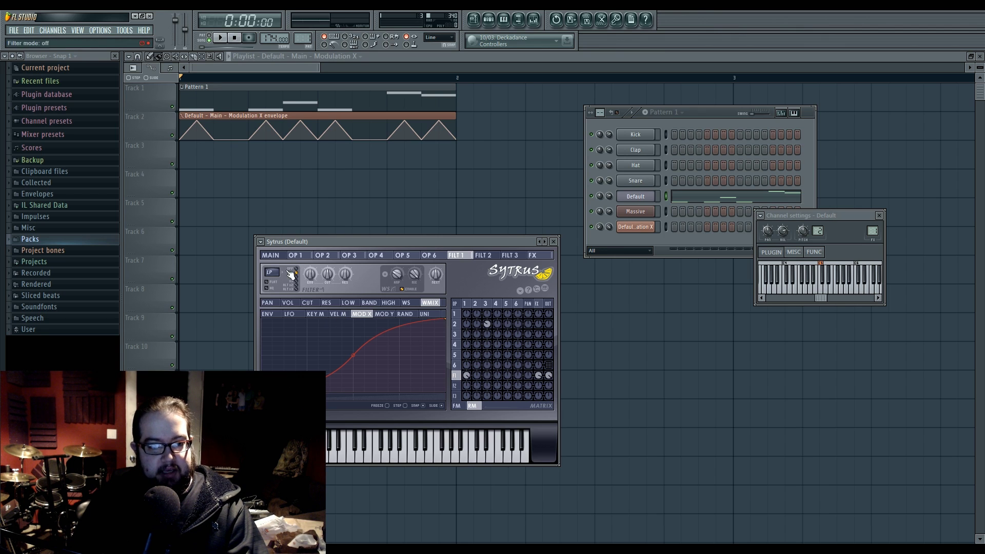
View filter 1's cutoff Mod X envelope and cycle through the filter types, returning to Lime low pass
{"action": "left_click", "coordinate": [319, 304]}
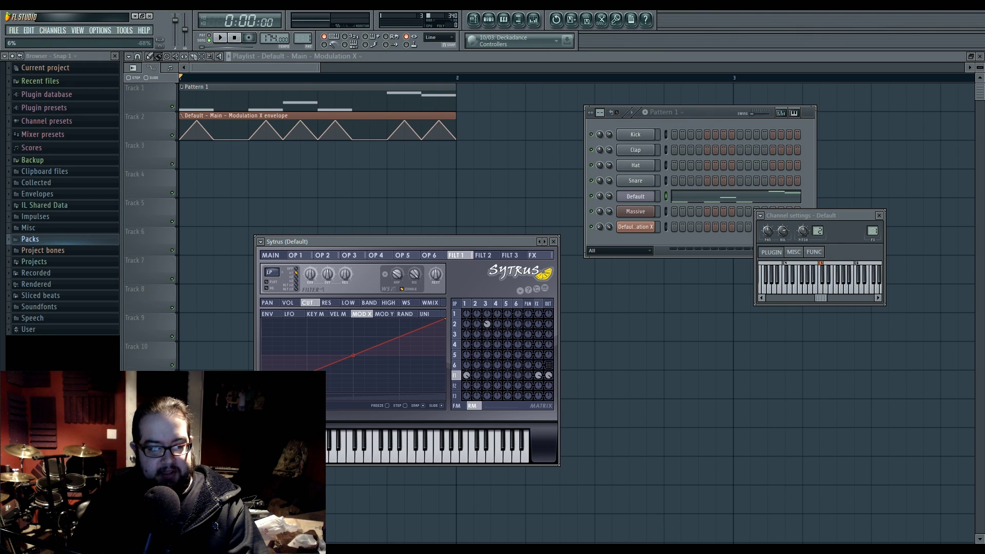
{"action": "left_click", "coordinate": [269, 272]}
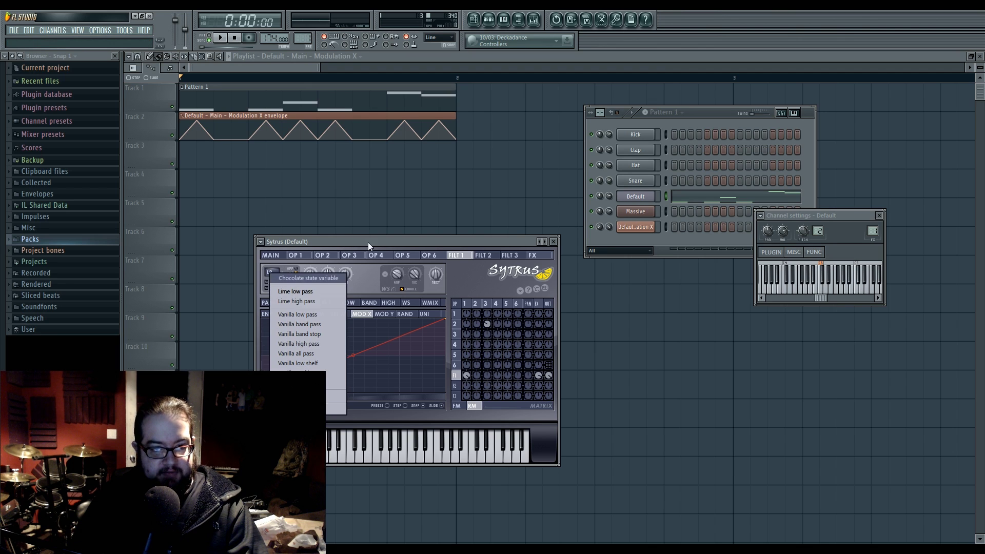
{"action": "left_click", "coordinate": [307, 278]}
{"action": "scroll", "coordinate": [272, 273], "scroll_direction": "down", "scroll_amount": 5}
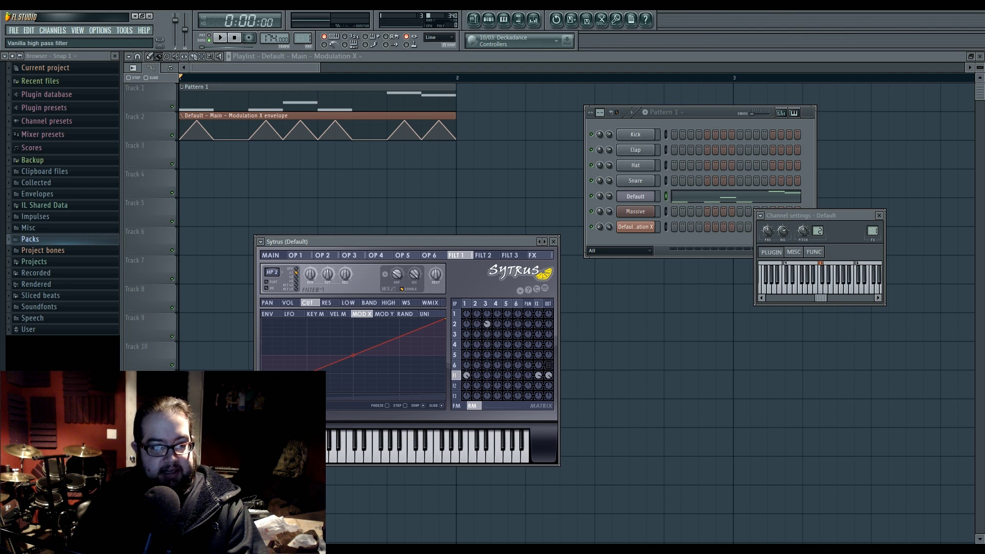
{"action": "scroll", "coordinate": [272, 273], "scroll_direction": "up", "scroll_amount": 3}
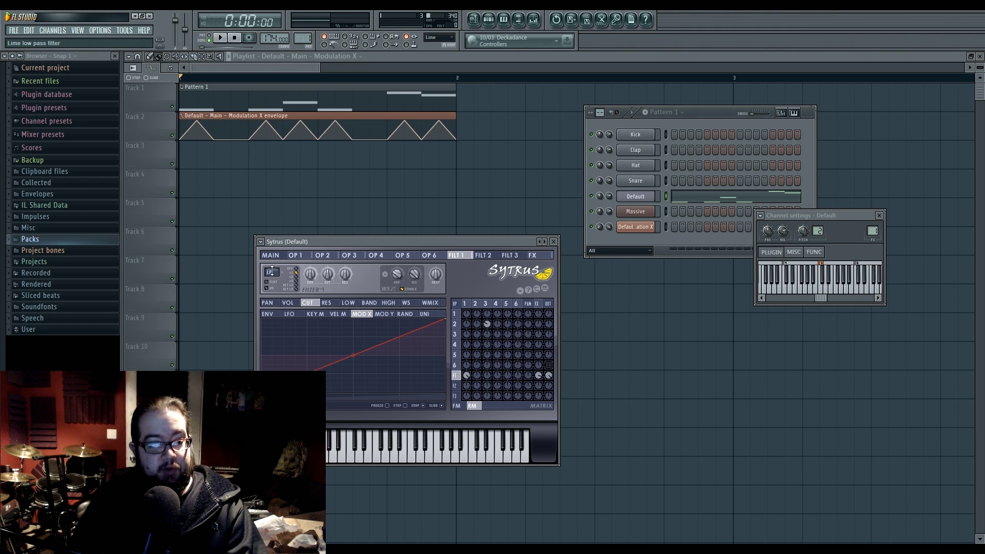
Play the pattern while raising filter 1's resonance to 84% and bringing it to 50%
{"action": "left_click", "coordinate": [347, 275]}
{"action": "key", "text": "space"}
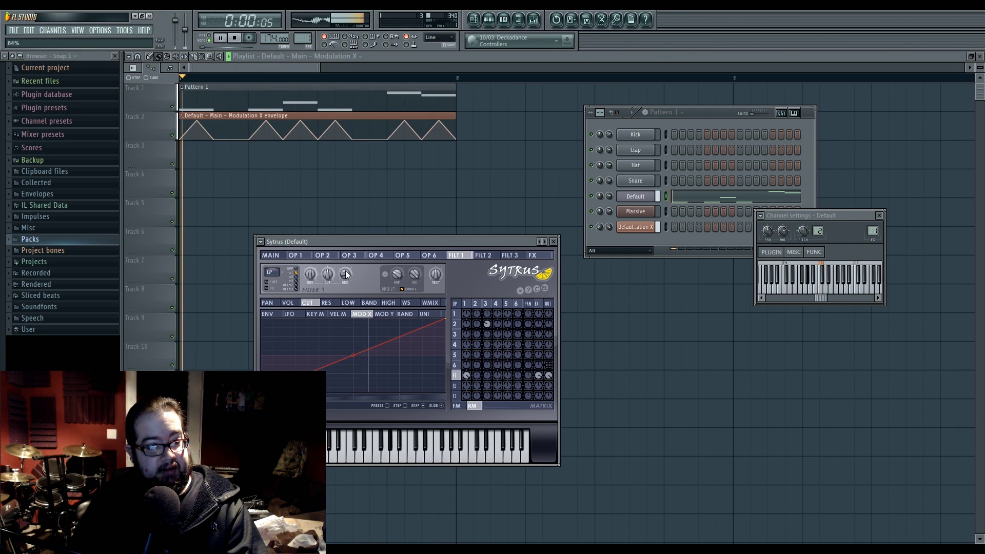
{"action": "left_click_drag", "start_coordinate": [345, 271], "coordinate": [346, 297]}
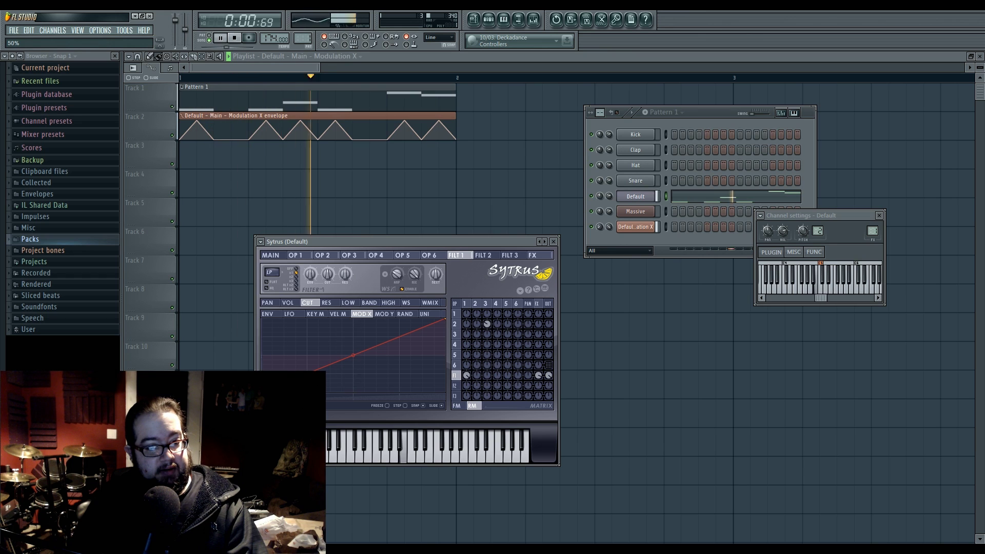
Show the FX section and play the pattern while adjusting its reverb, bringing a reverb slider to 62%
{"action": "key", "text": "space"}
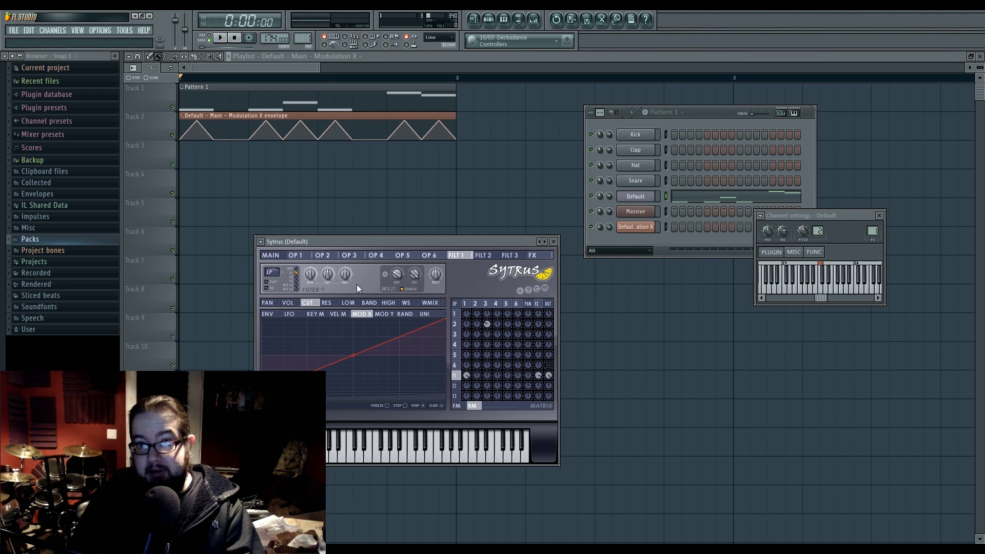
{"action": "left_click", "coordinate": [537, 303]}
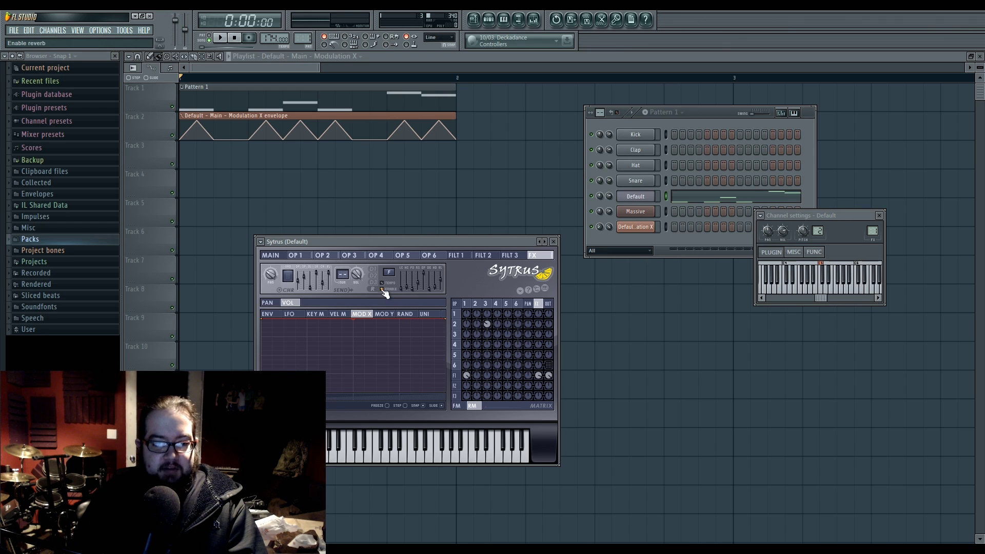
{"action": "key", "text": "space"}
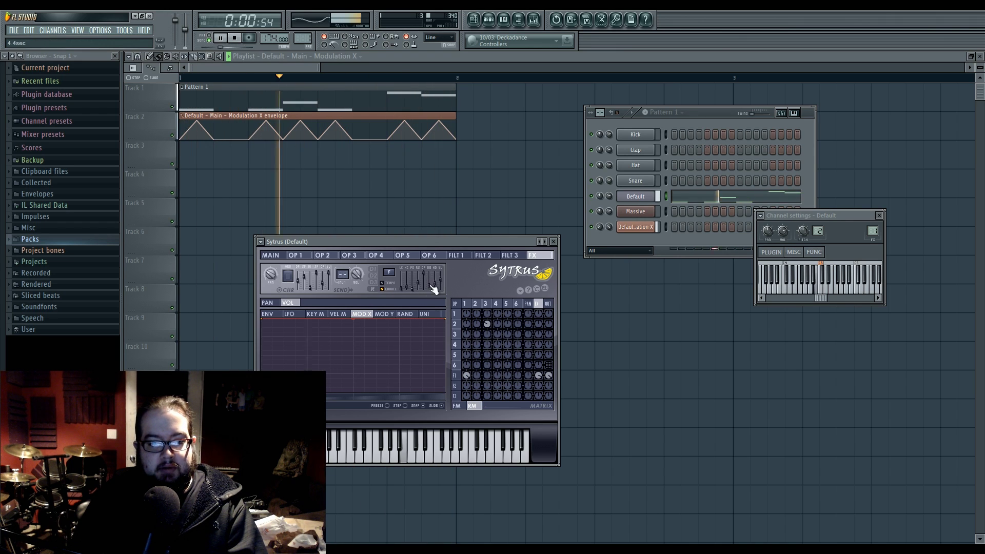
{"action": "left_click_drag", "start_coordinate": [431, 285], "coordinate": [432, 287]}
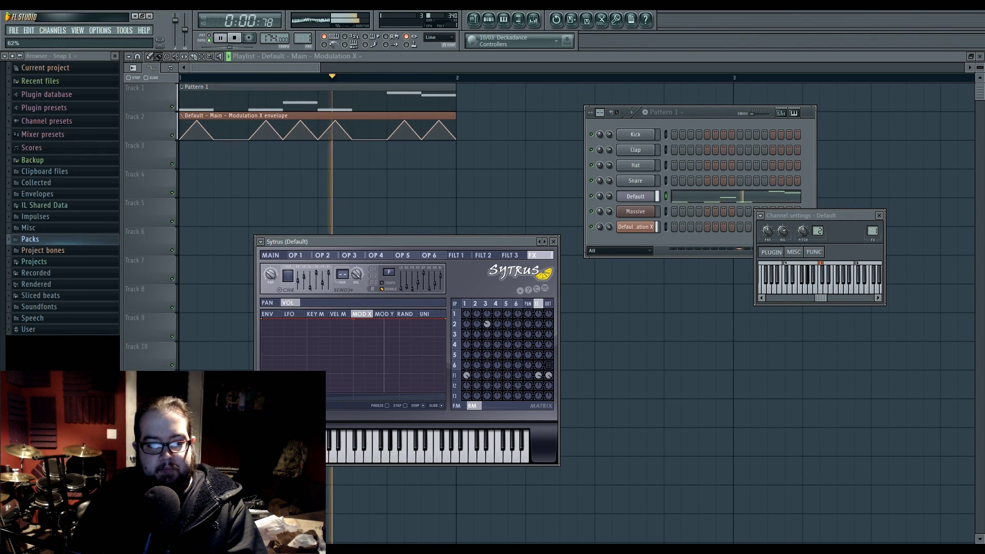
{"action": "key", "text": "space"}
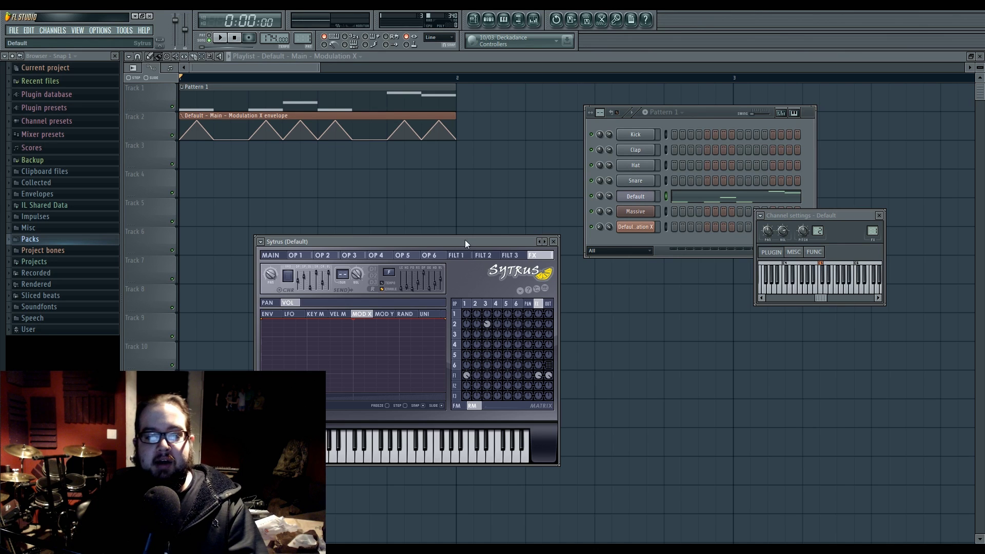
{"action": "mouse_move", "coordinate": [465, 240]}
{"action": "left_mouse_down"}
{"action": "mouse_move", "coordinate": [413, 232]}
{"action": "mouse_move", "coordinate": [493, 235]}
{"action": "mouse_move", "coordinate": [467, 232]}
{"action": "left_mouse_up"}
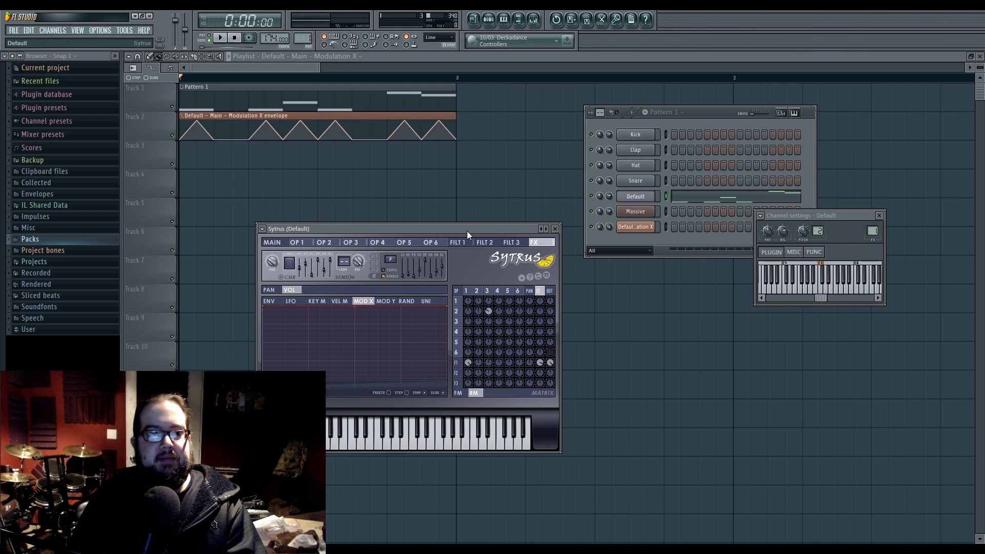
{"action": "mouse_move", "coordinate": [467, 231]}
{"action": "left_mouse_down"}
{"action": "mouse_move", "coordinate": [472, 248]}
{"action": "mouse_move", "coordinate": [462, 238]}
{"action": "left_mouse_up"}
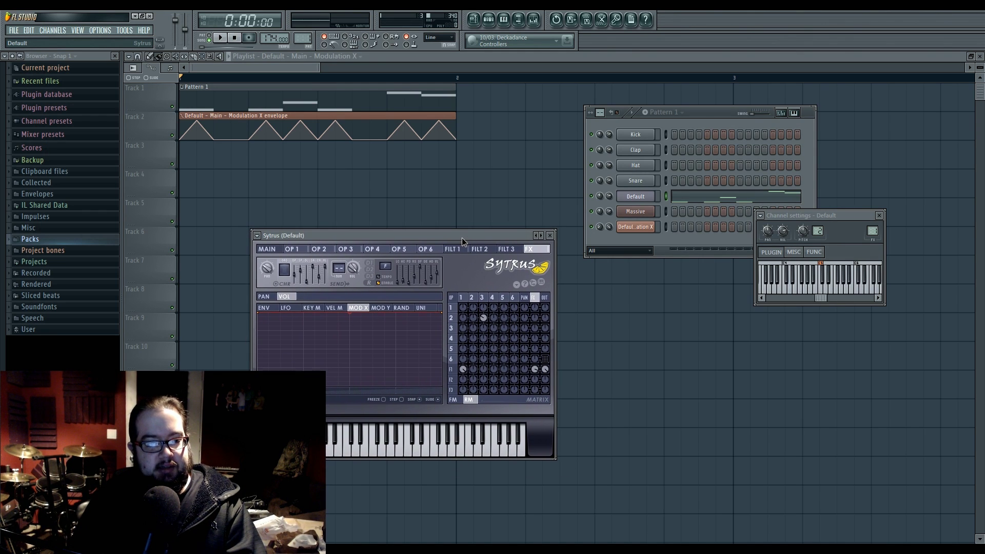